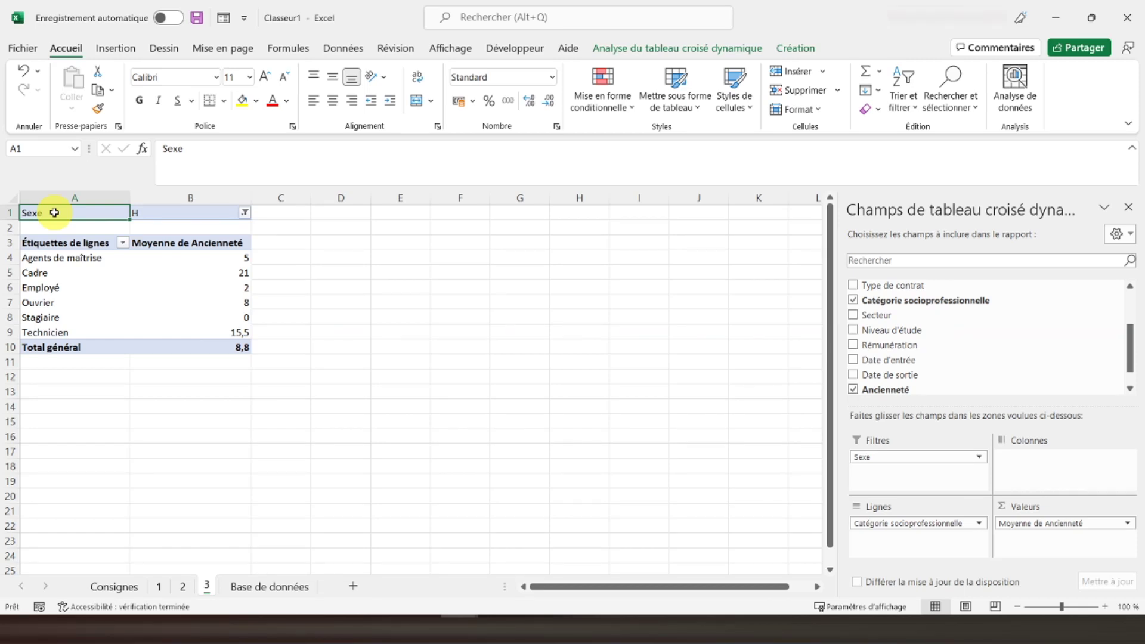
Step: Preview sheets 2, 1, Consignes, Base de données, 3, 2 and 1 of the finished workbook
left_click(184, 587)
left_click(158, 586)
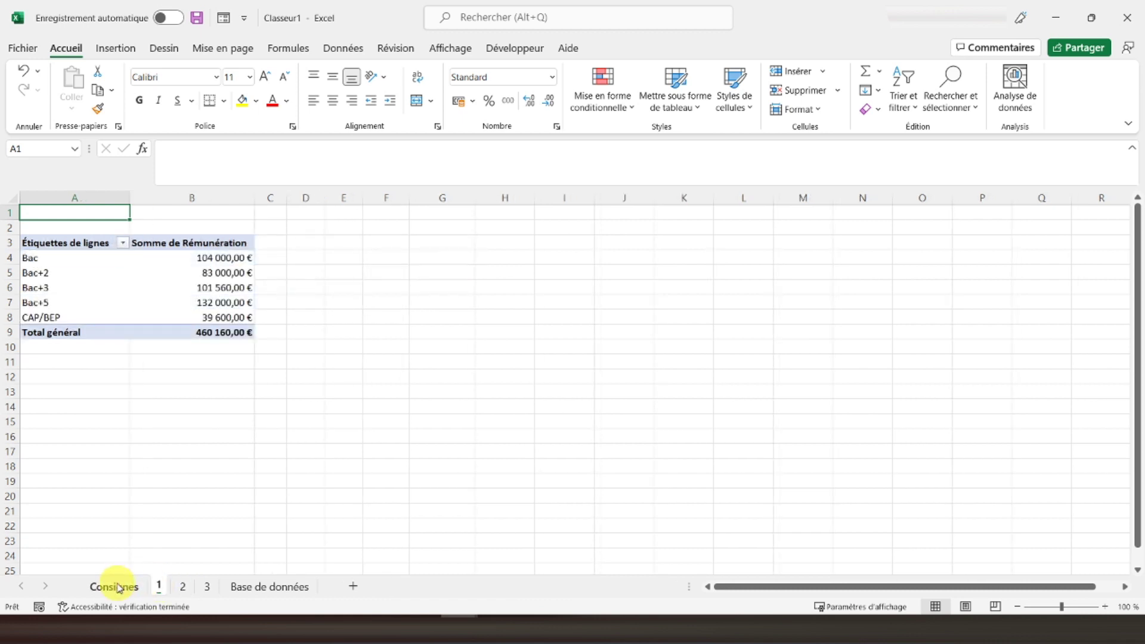
left_click(119, 586)
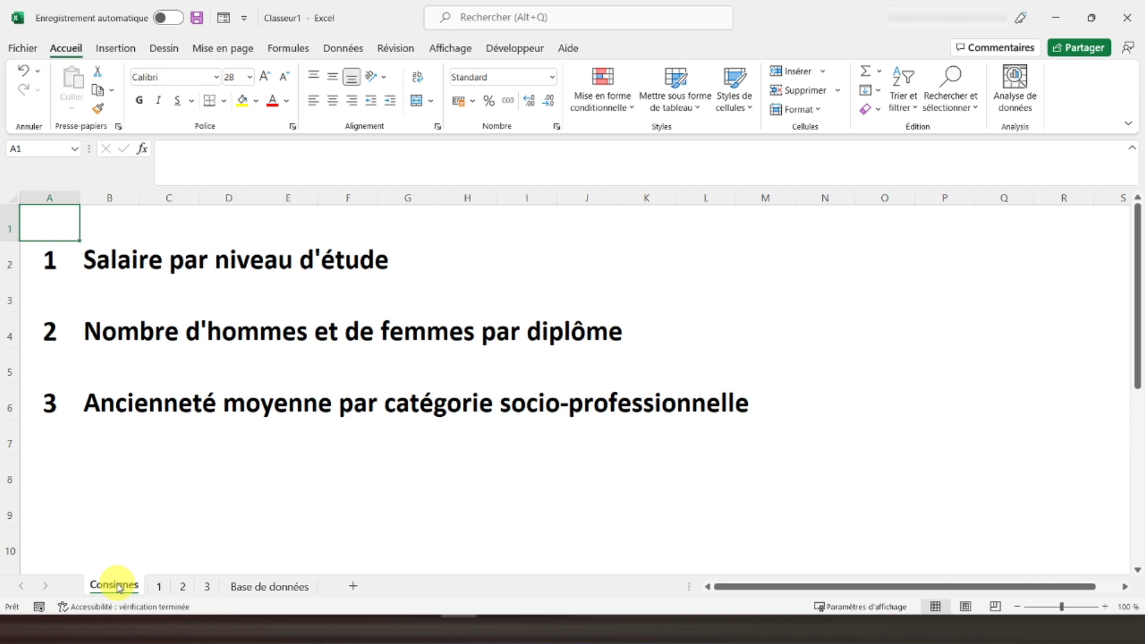
left_click(258, 586)
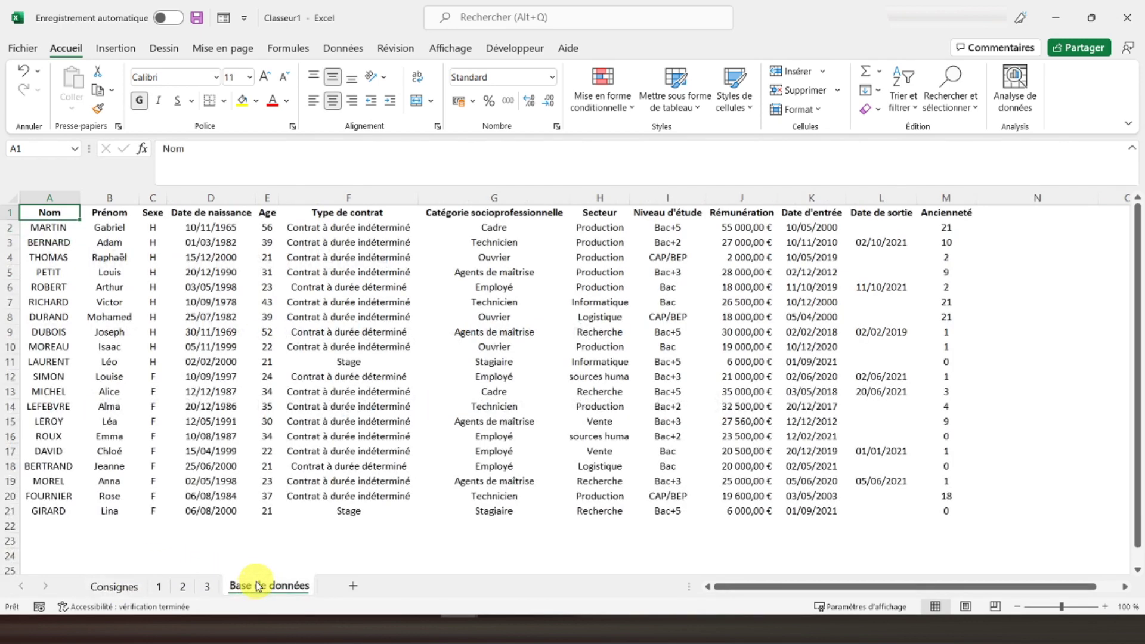
left_click(209, 586)
left_click(183, 588)
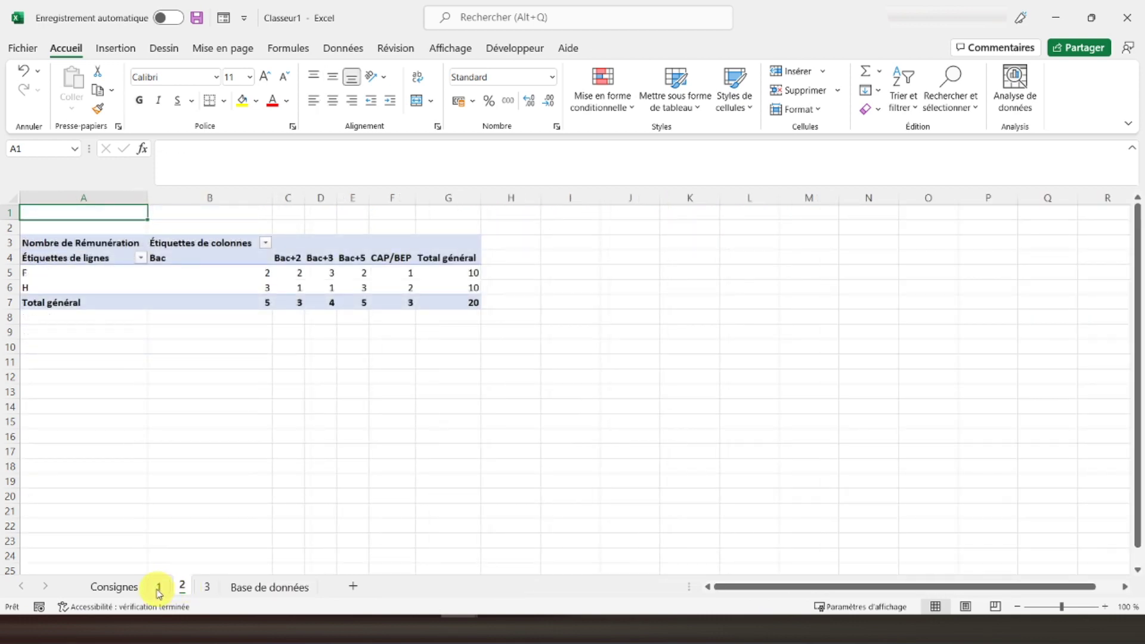
left_click(158, 588)
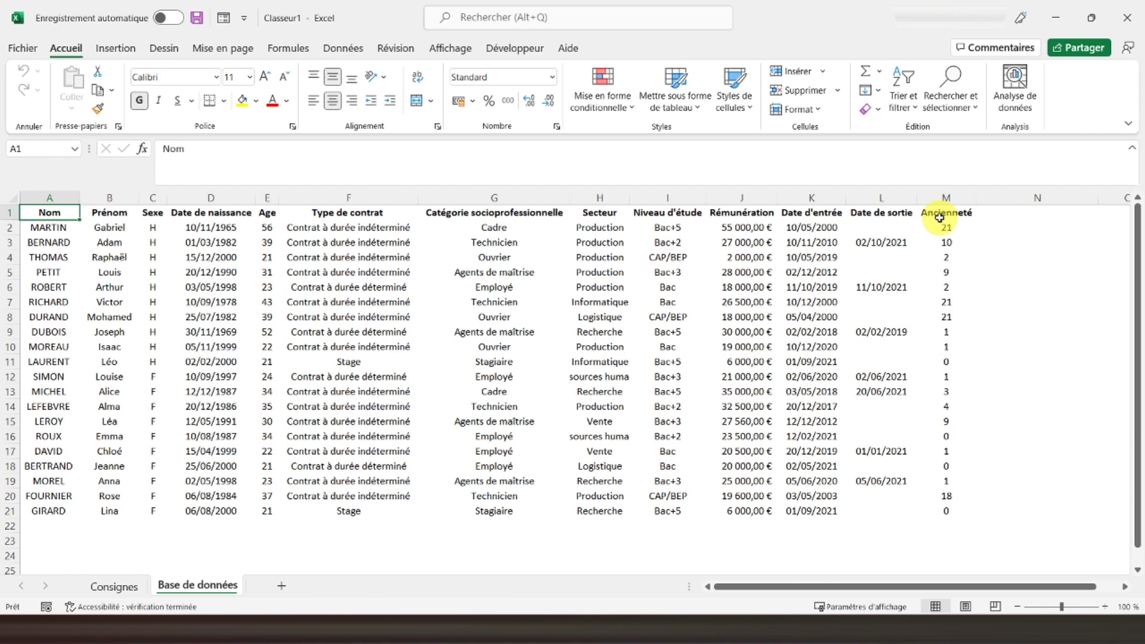
left_click(121, 588)
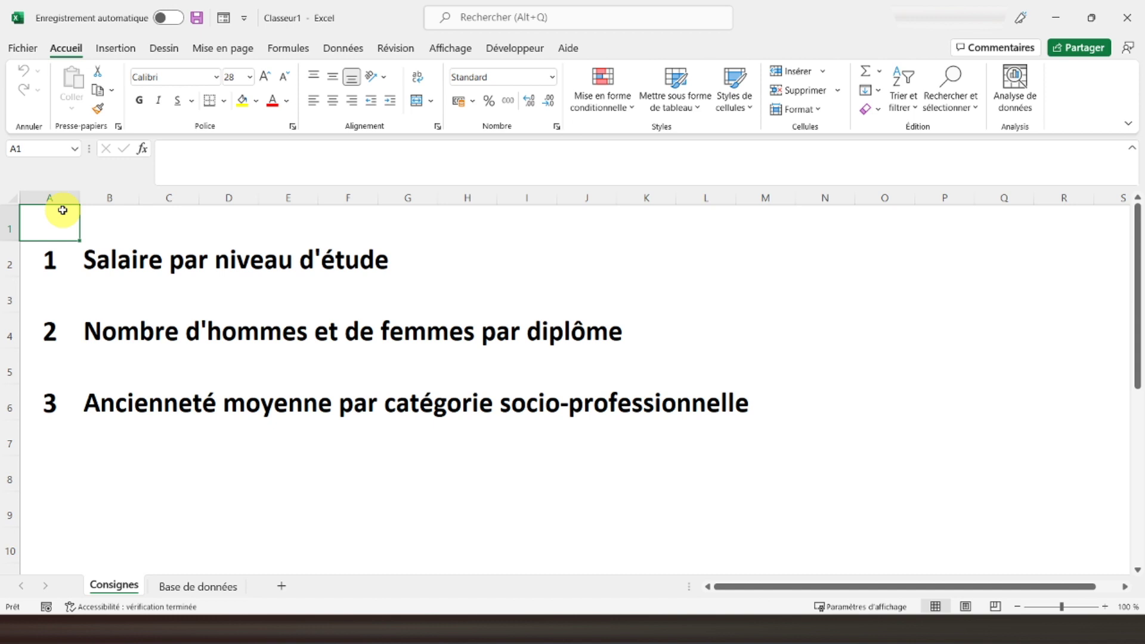
left_click(48, 255)
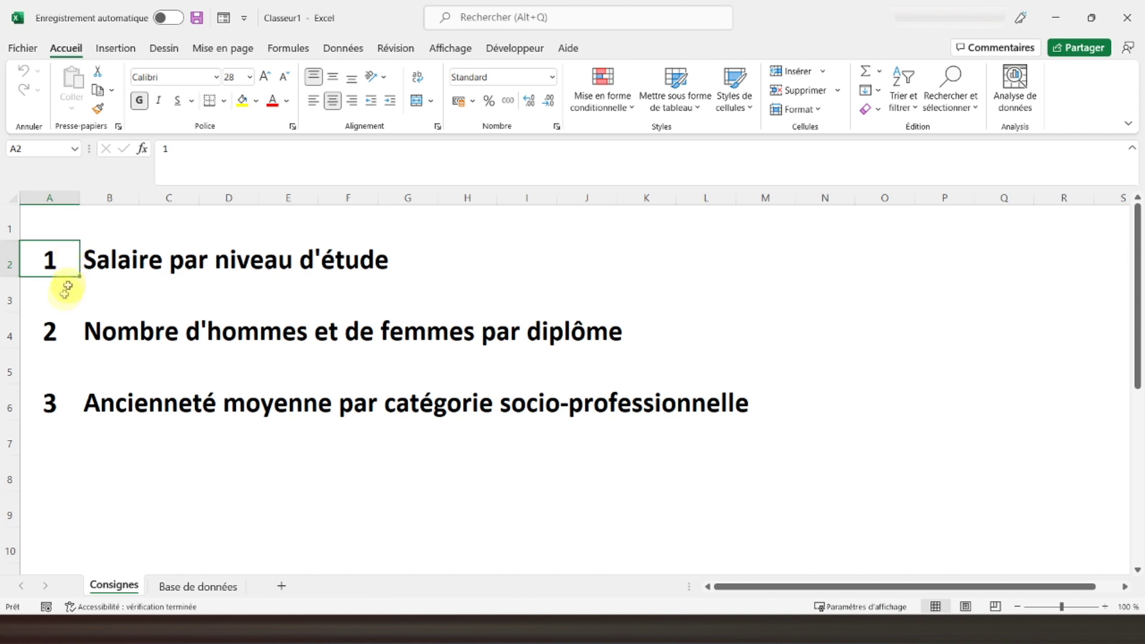
left_click(51, 328)
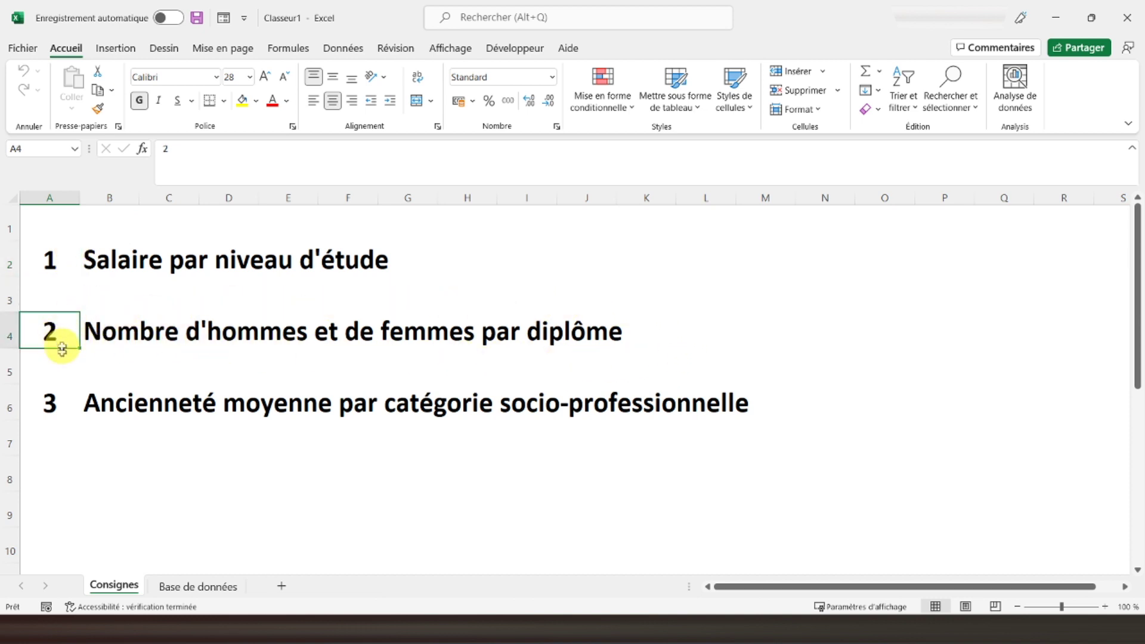
left_click(50, 401)
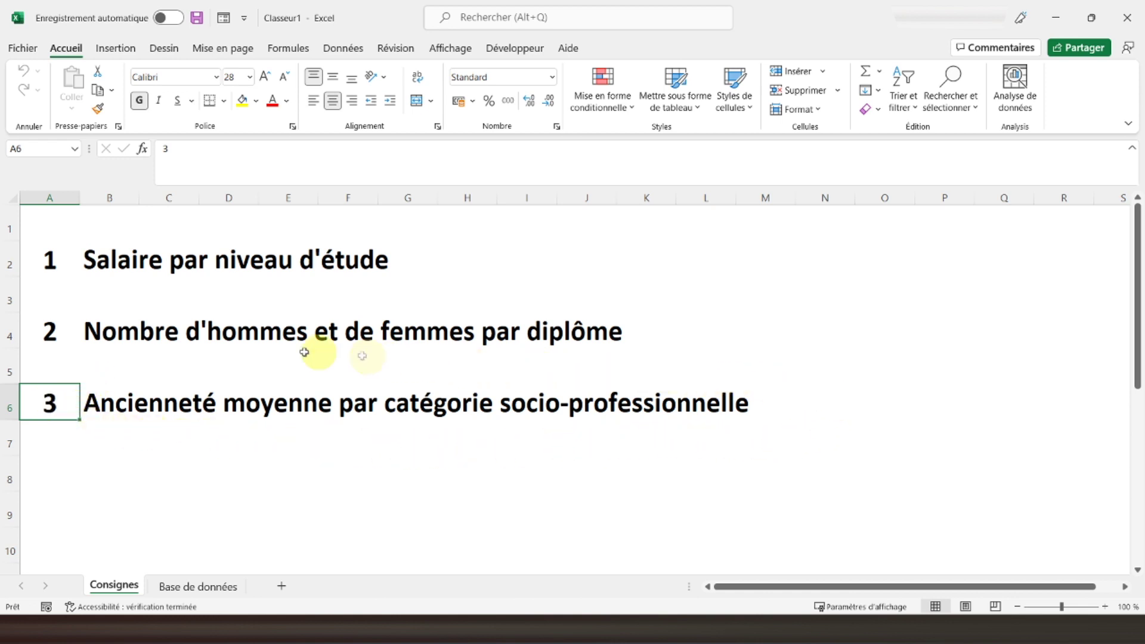
left_click(181, 586)
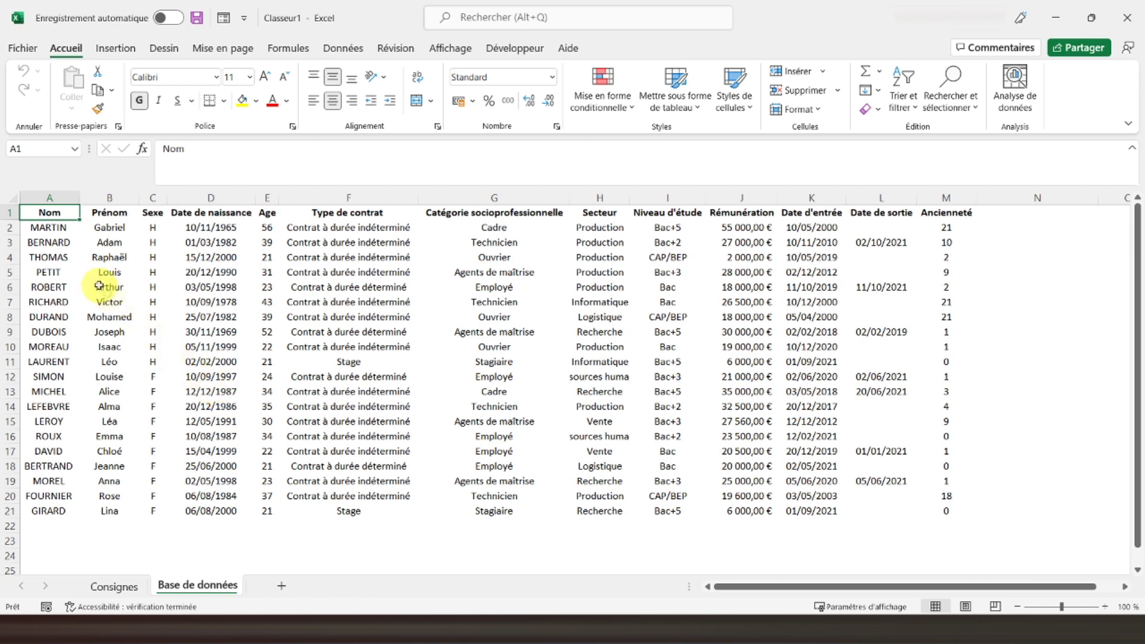
Step: Select the employee table A1:M21 and start a pivot table from that range
left_click_drag(42, 211, 930, 505)
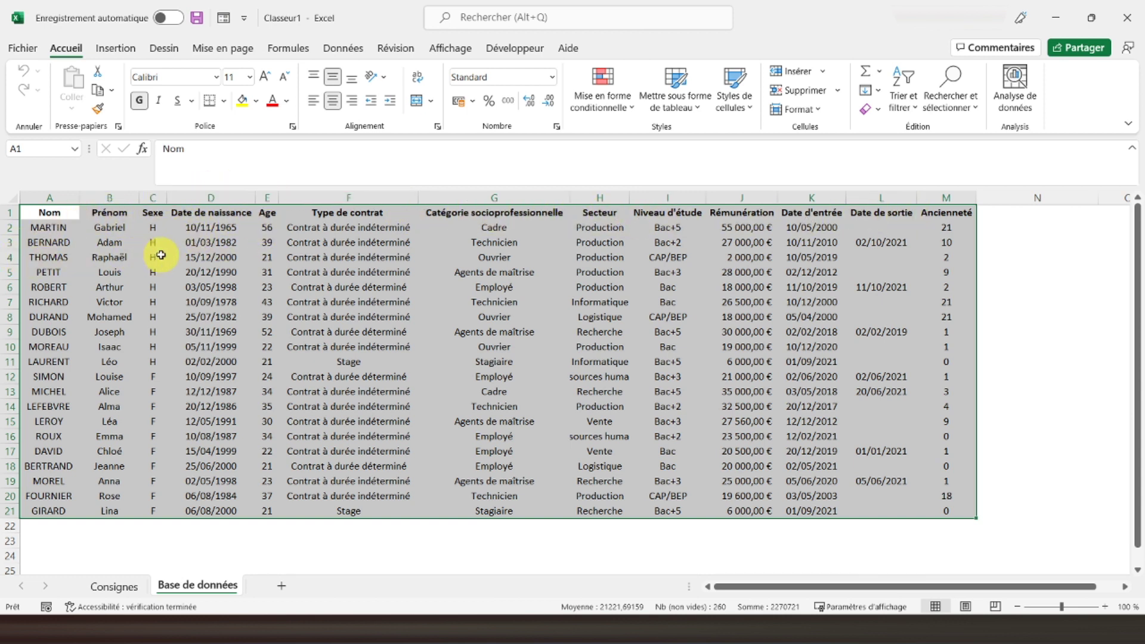
left_click(123, 55)
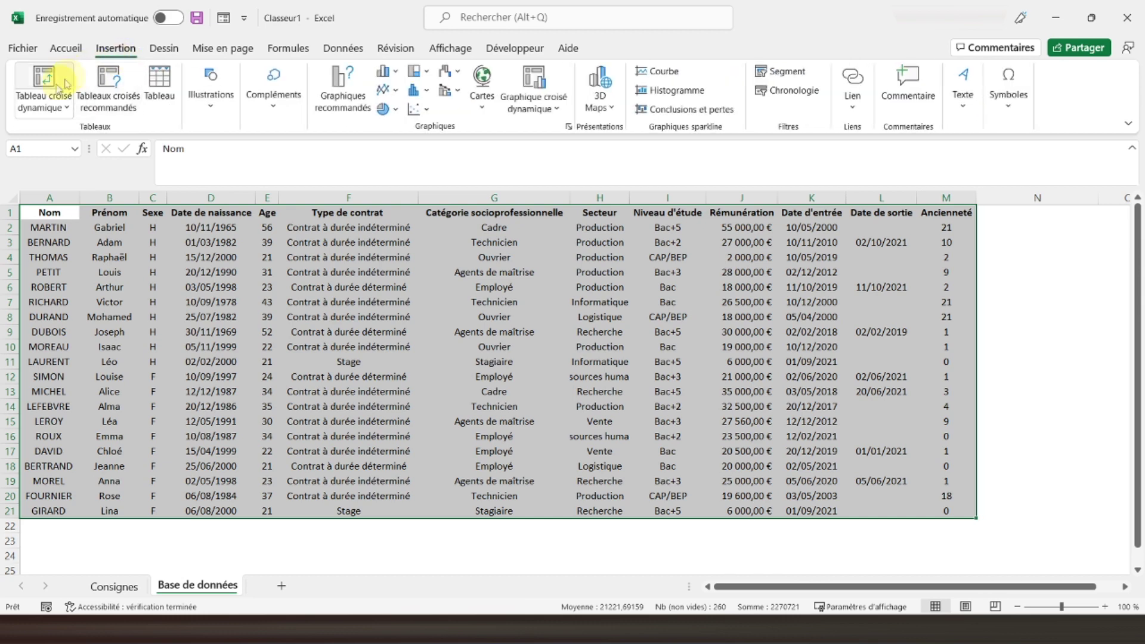
left_click(51, 113)
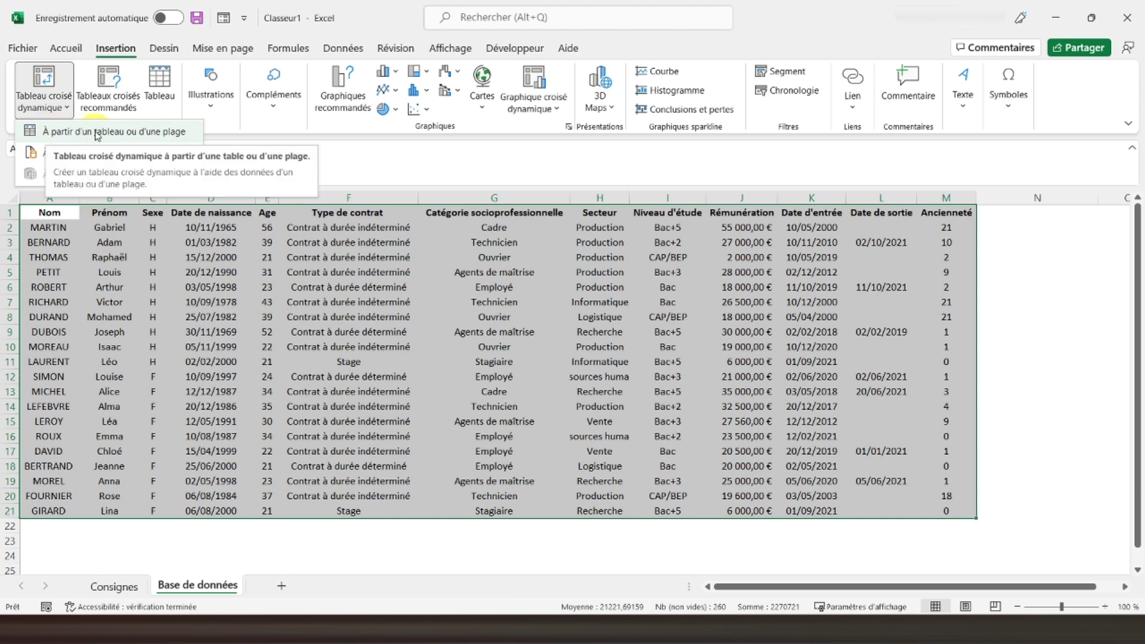
left_click(143, 131)
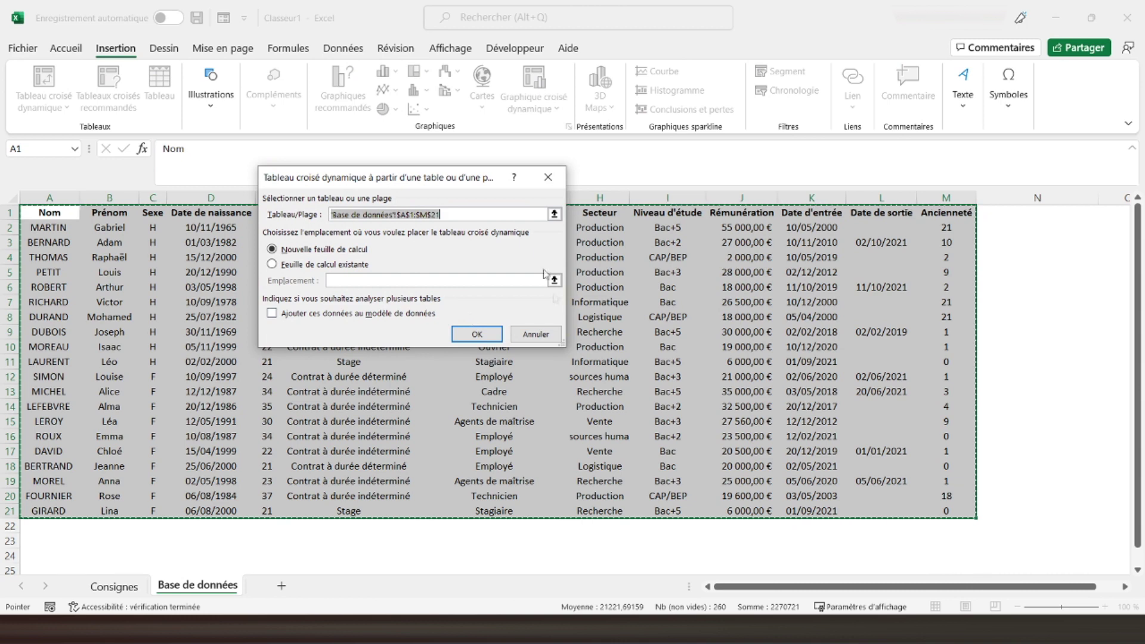
Step: Create the pivot table from Base de données!$A$1:$M$21 on a new worksheet
left_click_drag(424, 180, 340, 113)
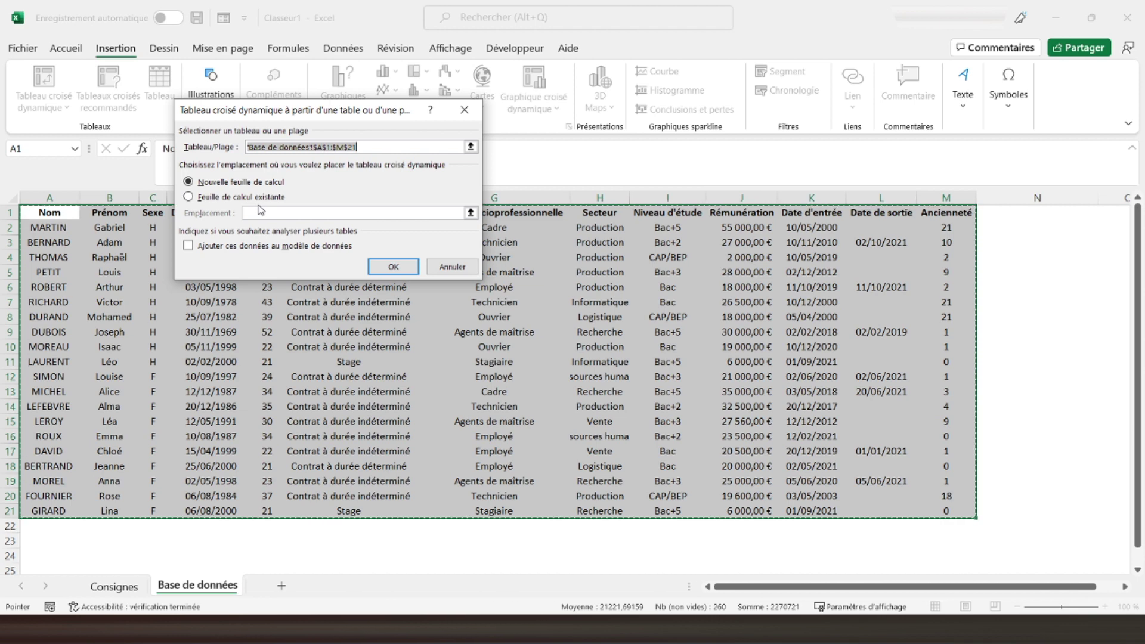
left_click(393, 267)
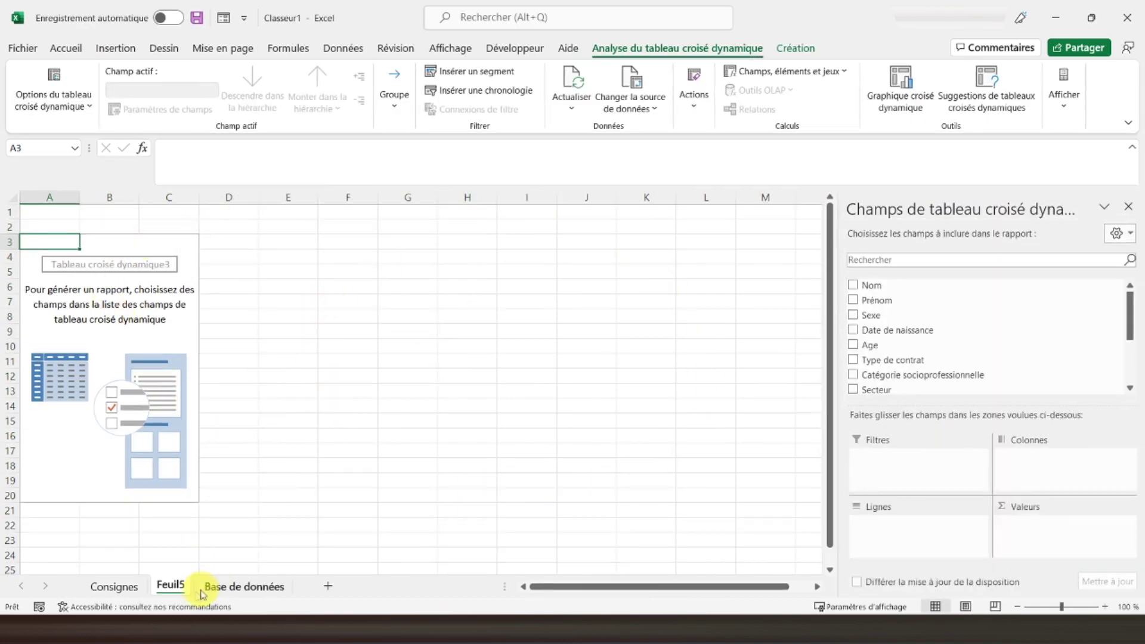
Step: Rename the new pivot sheet tab from Feuil5 to 1
double_click(167, 585)
type("1")
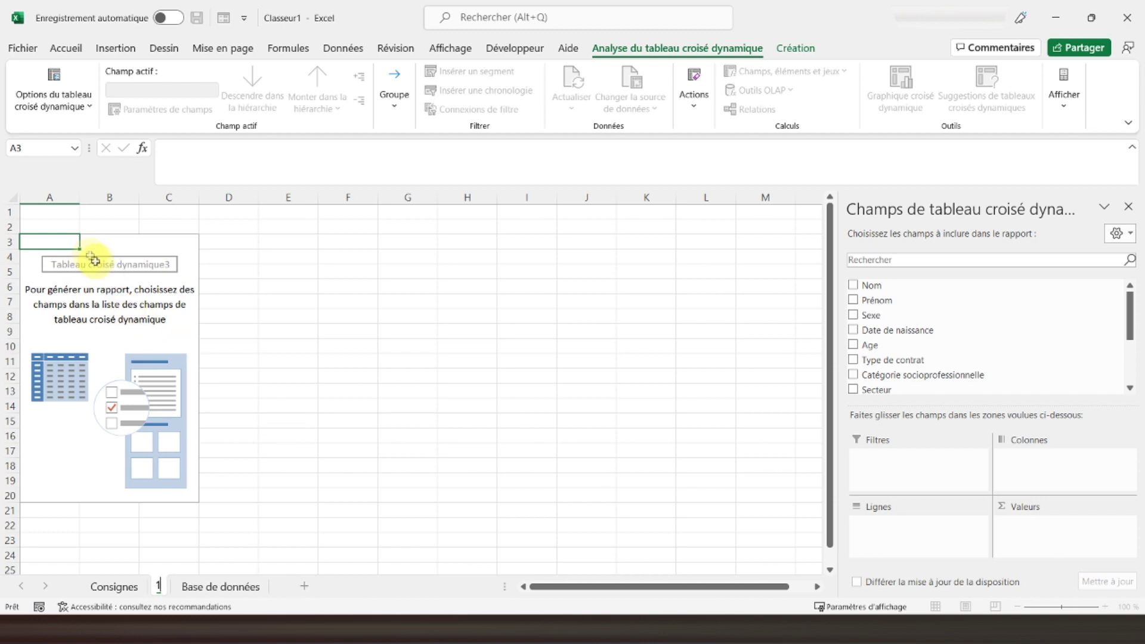
left_click(70, 252)
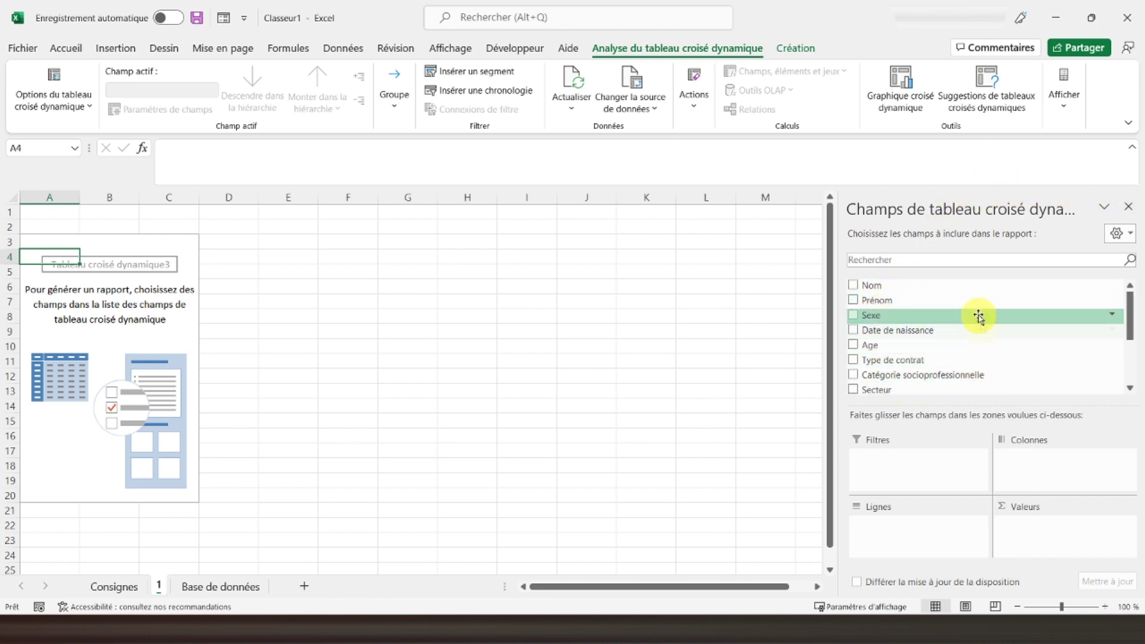
scroll(945, 322, "down", 2)
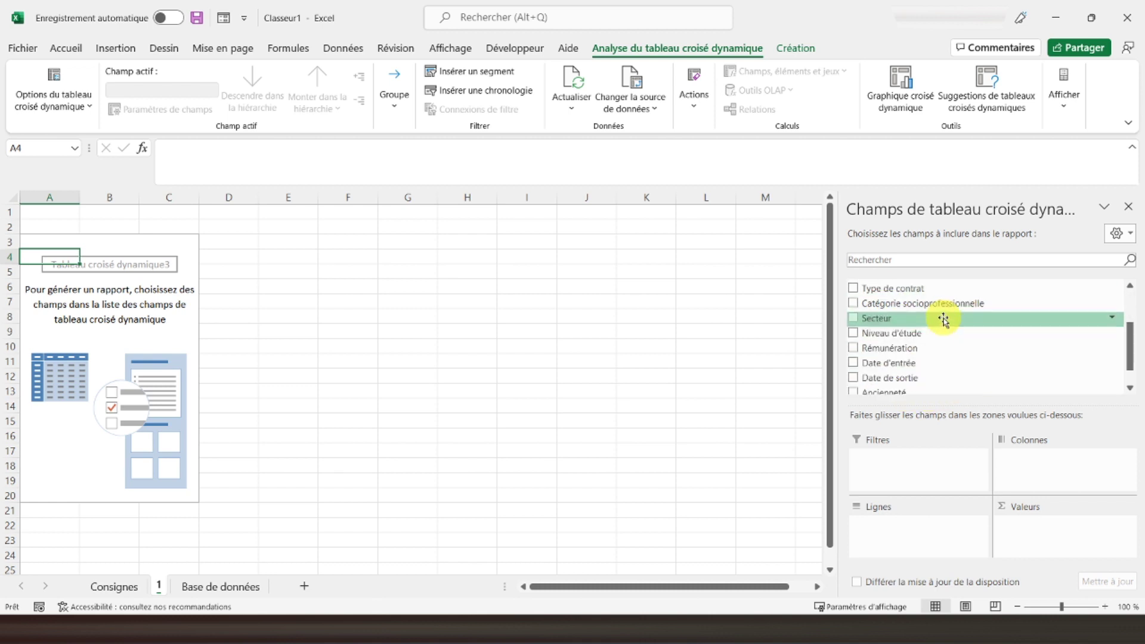
scroll(945, 333, "down", 1)
scroll(928, 347, "up", 2)
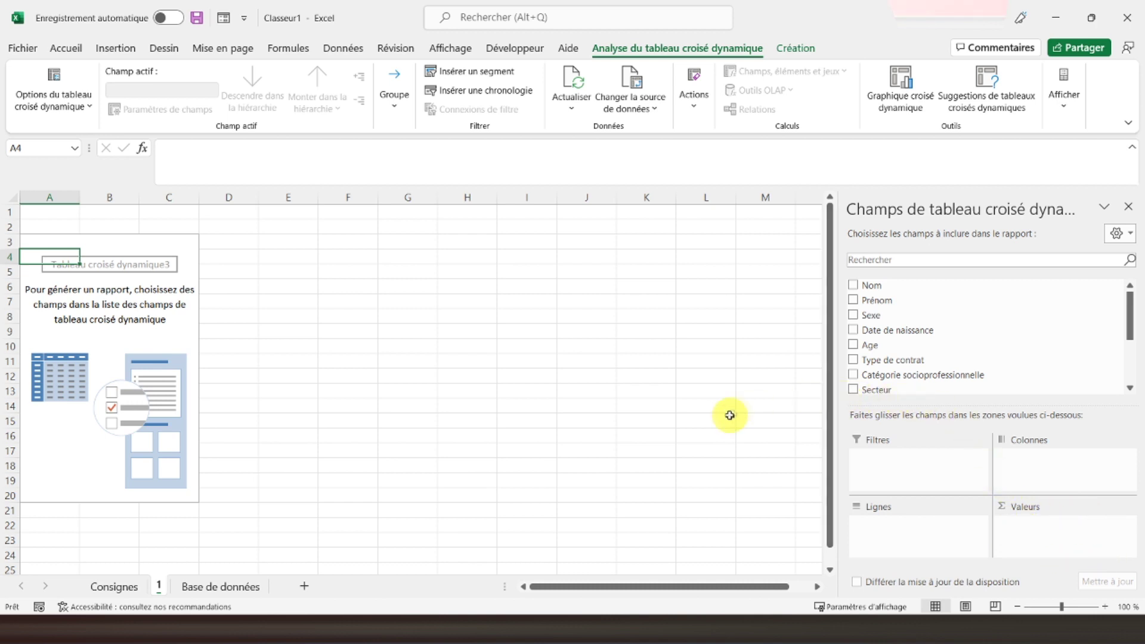
Step: Check the salary task on Consignes and the database, then return to pivot sheet 1
left_click(113, 586)
left_click(55, 261)
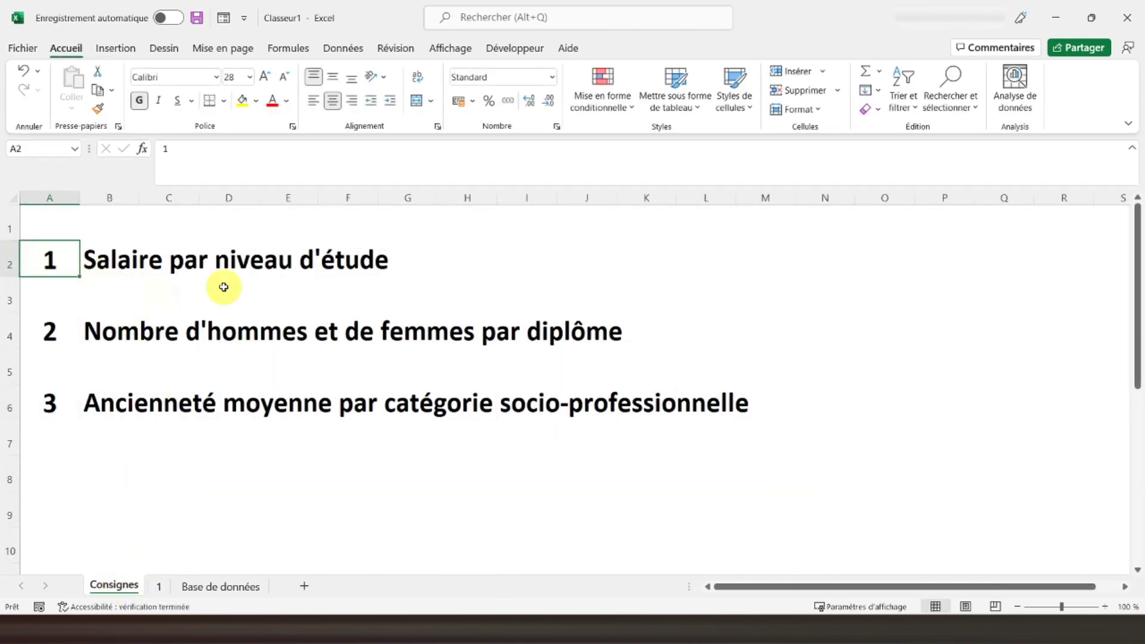
left_click(217, 587)
left_click(165, 590)
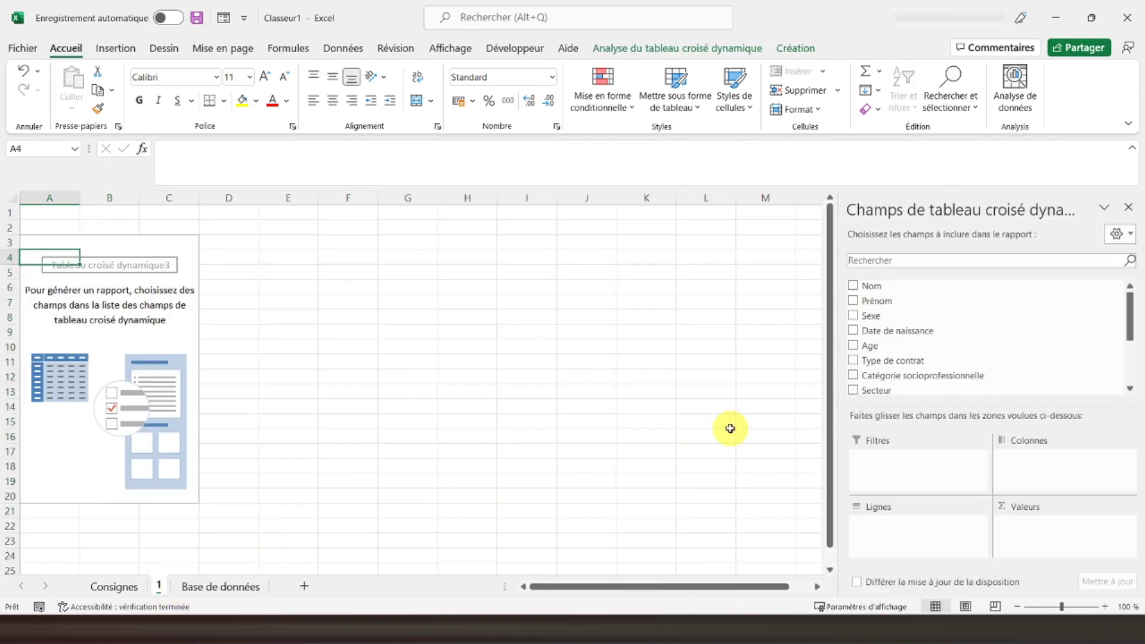
Step: Add Rémunération to the pivot's Values area, giving a sum of 460160
scroll(899, 350, "down", 1)
scroll(888, 351, "down", 2)
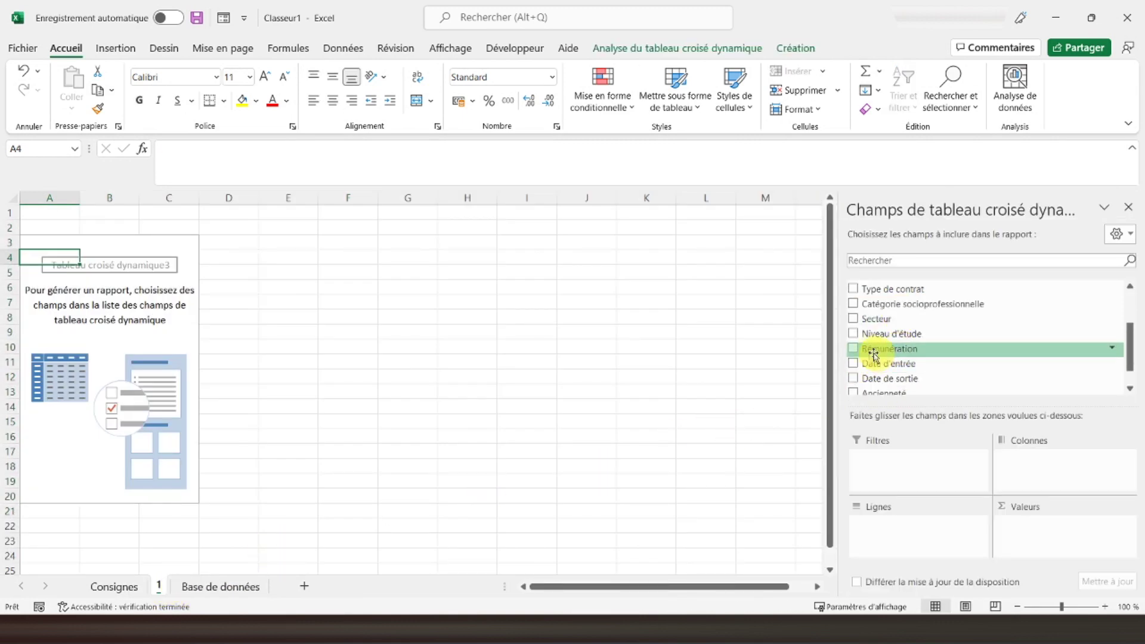
left_click_drag(877, 368, 1037, 536)
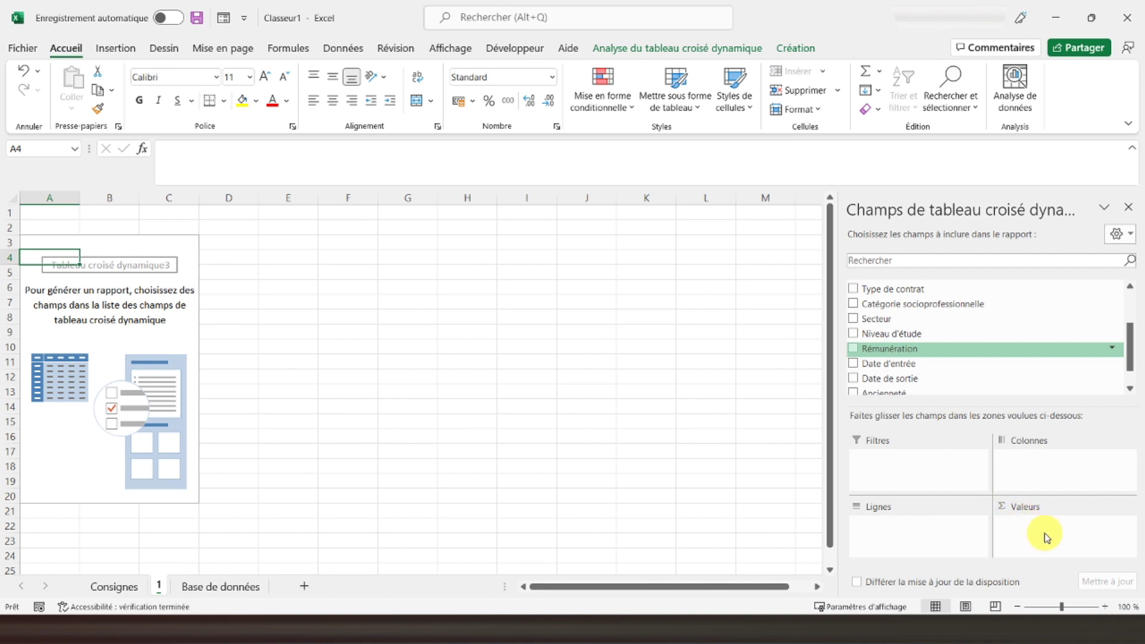
left_click(854, 350)
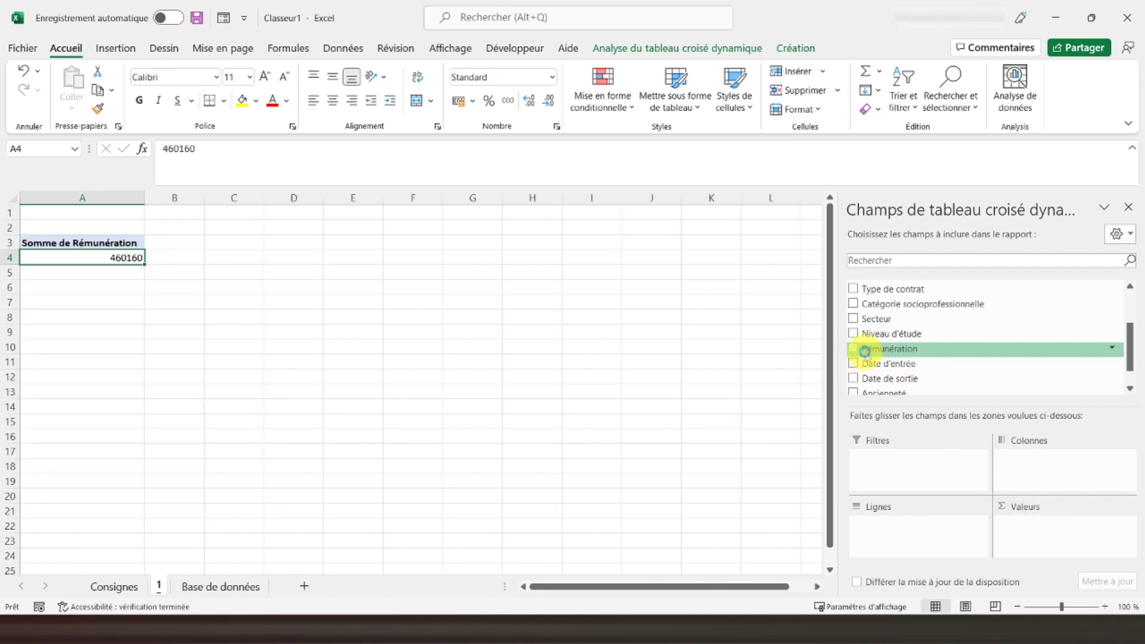
mouse_move(91, 258)
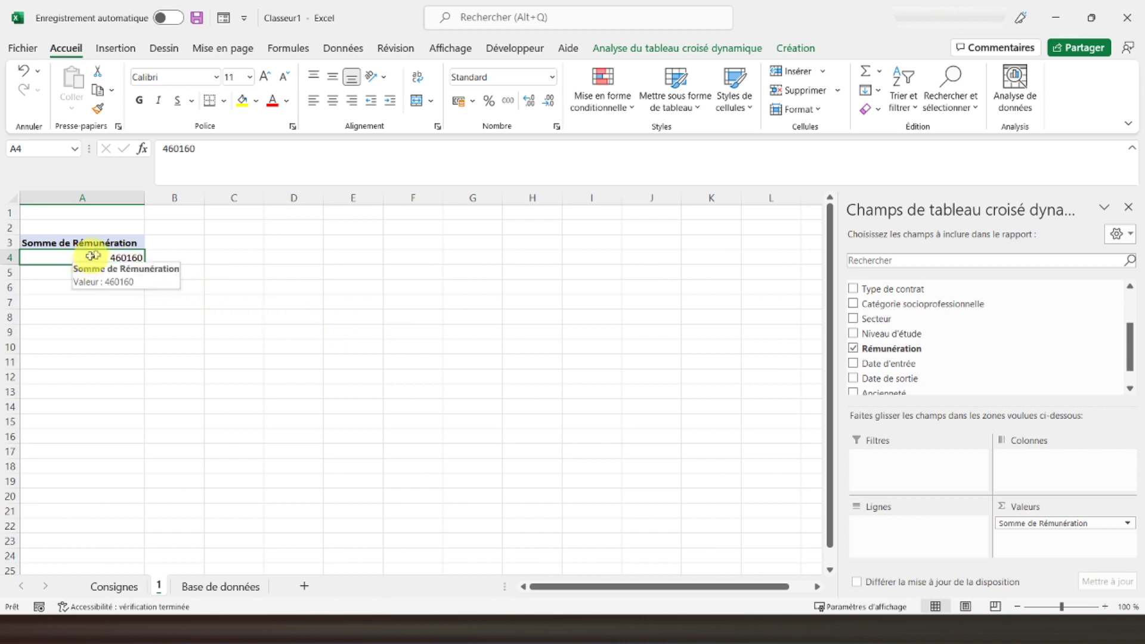
left_click(206, 586)
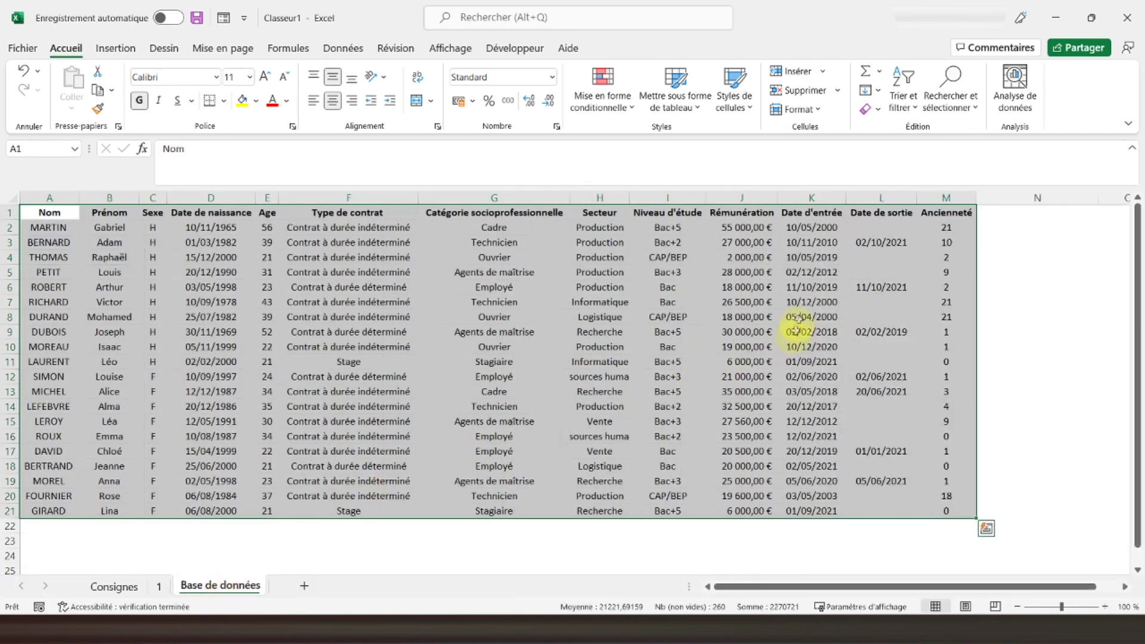
Step: Confirm the Rémunération column J2:J21 sums to 460 160 in the status bar
left_click_drag(746, 228, 745, 510)
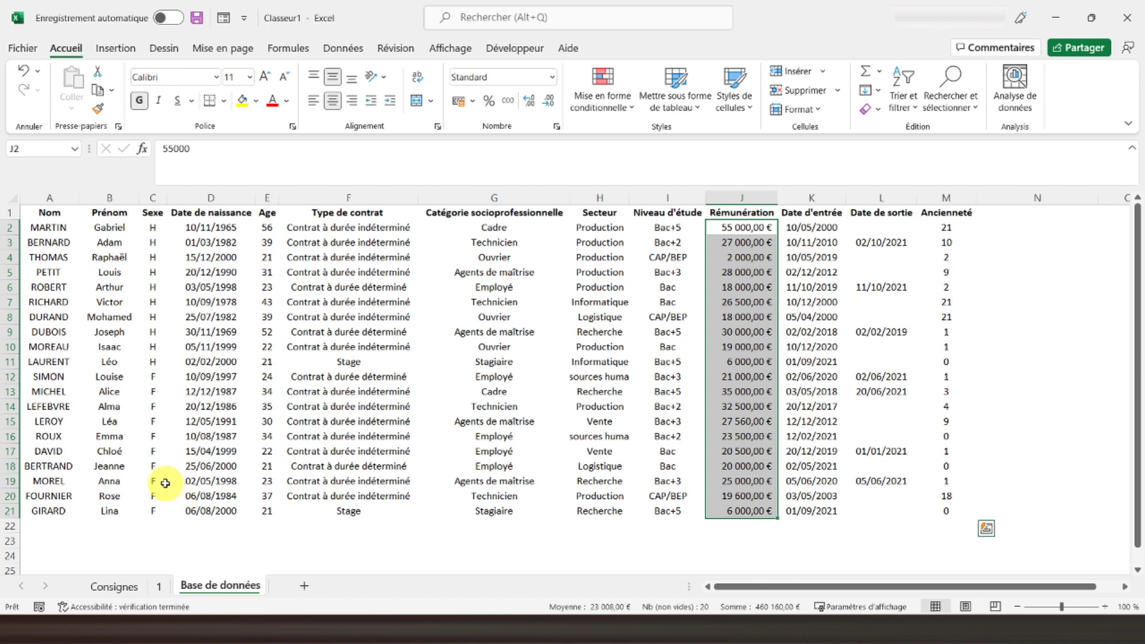
left_click(158, 587)
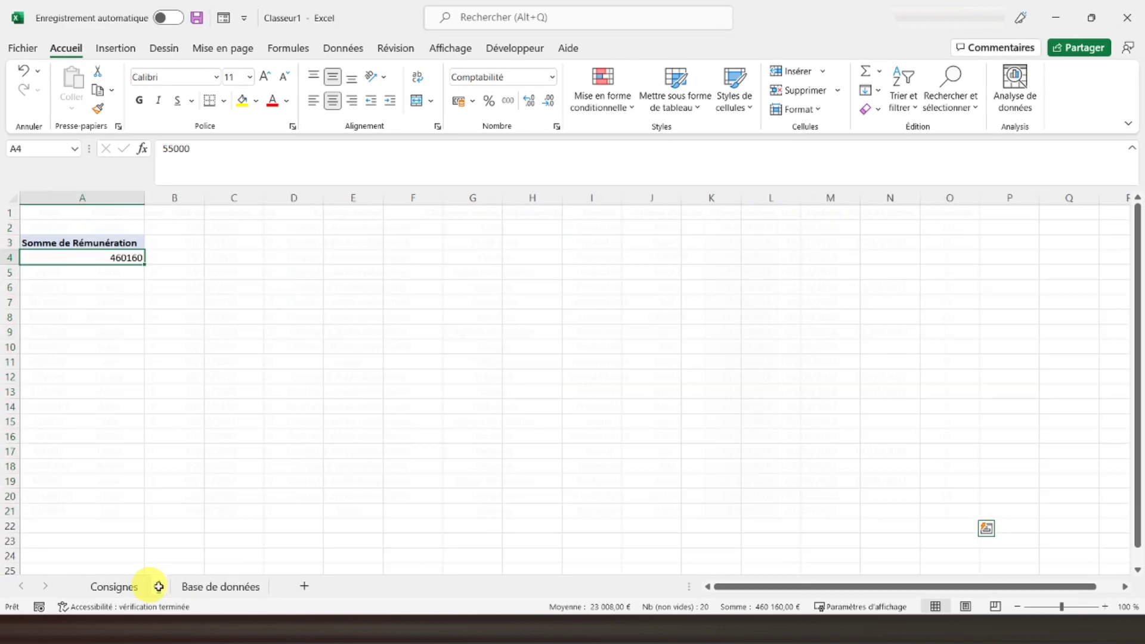
left_click(115, 587)
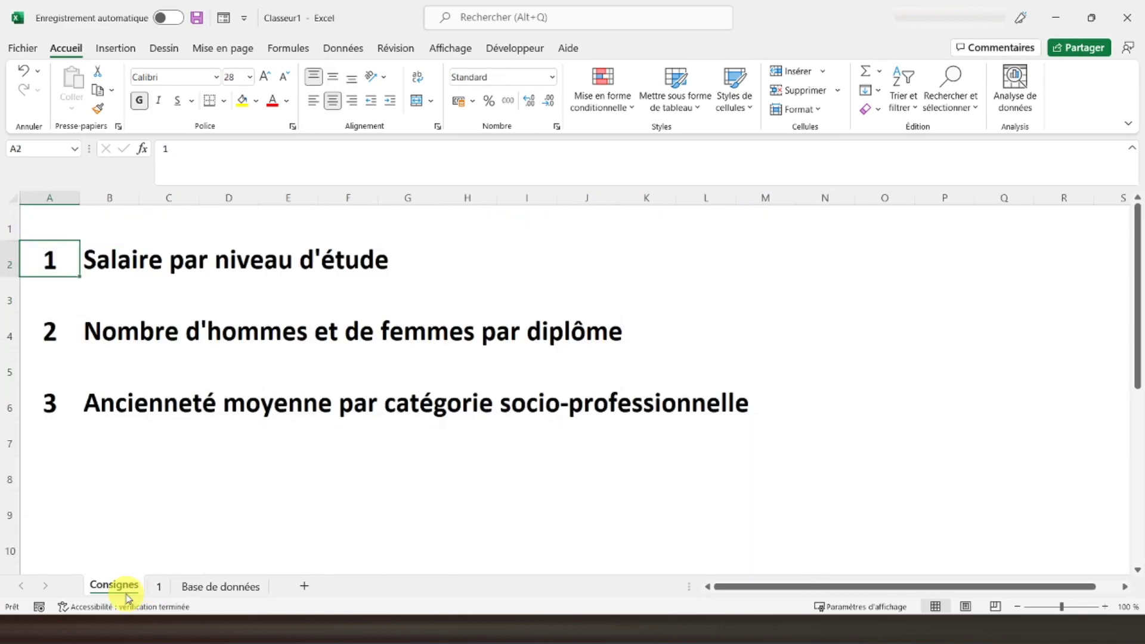
Step: Put Niveau d'étude in Rows: Bac 104000, Bac+2 83000, Bac+3 101560, Bac+5 132000, CAP/BEP 39600
left_click(160, 587)
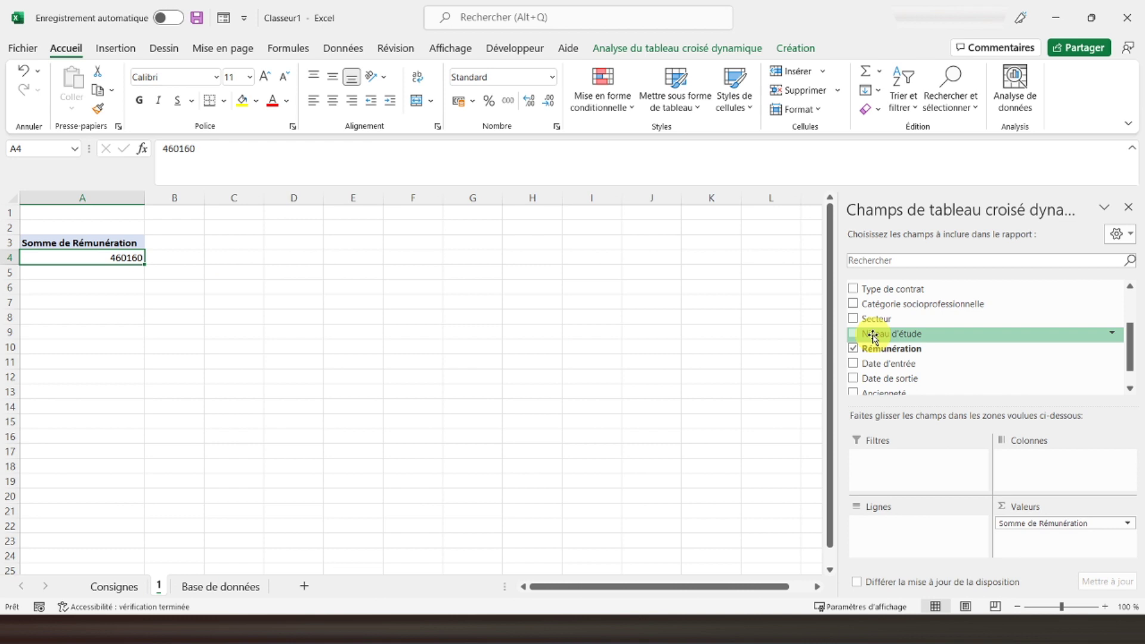
left_click_drag(872, 335, 1033, 461)
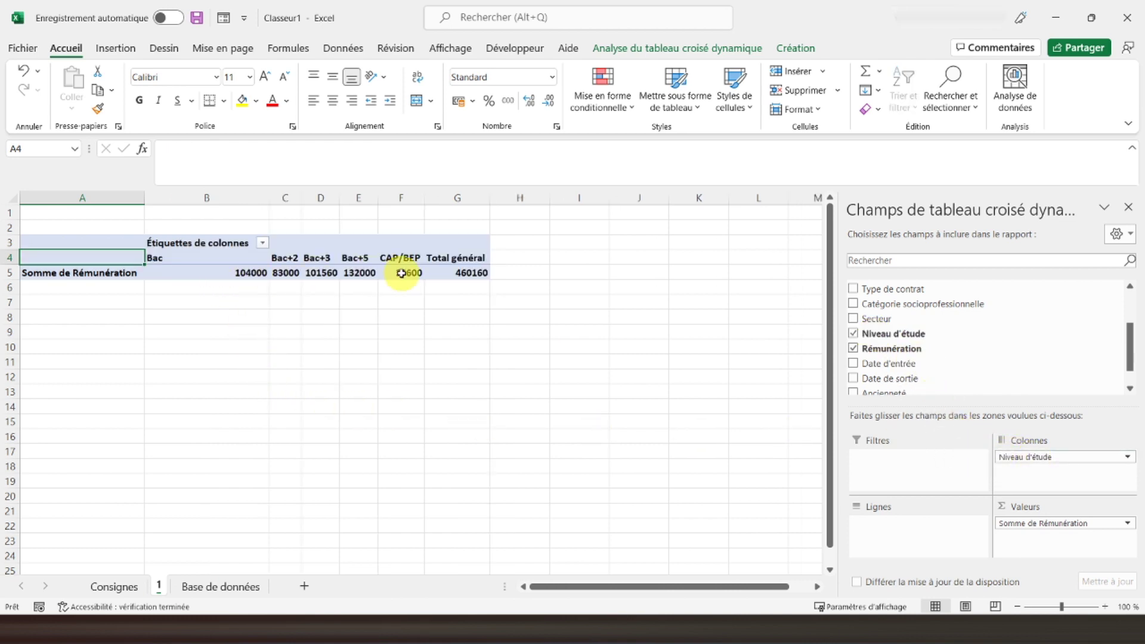
left_click_drag(1044, 457, 908, 536)
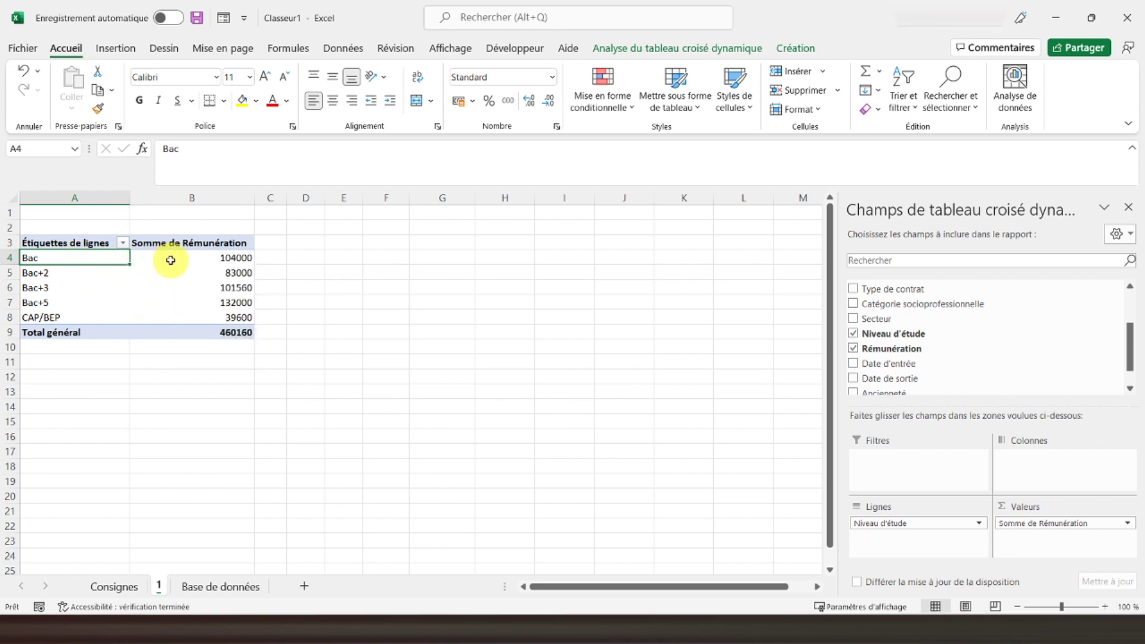
left_click(192, 332)
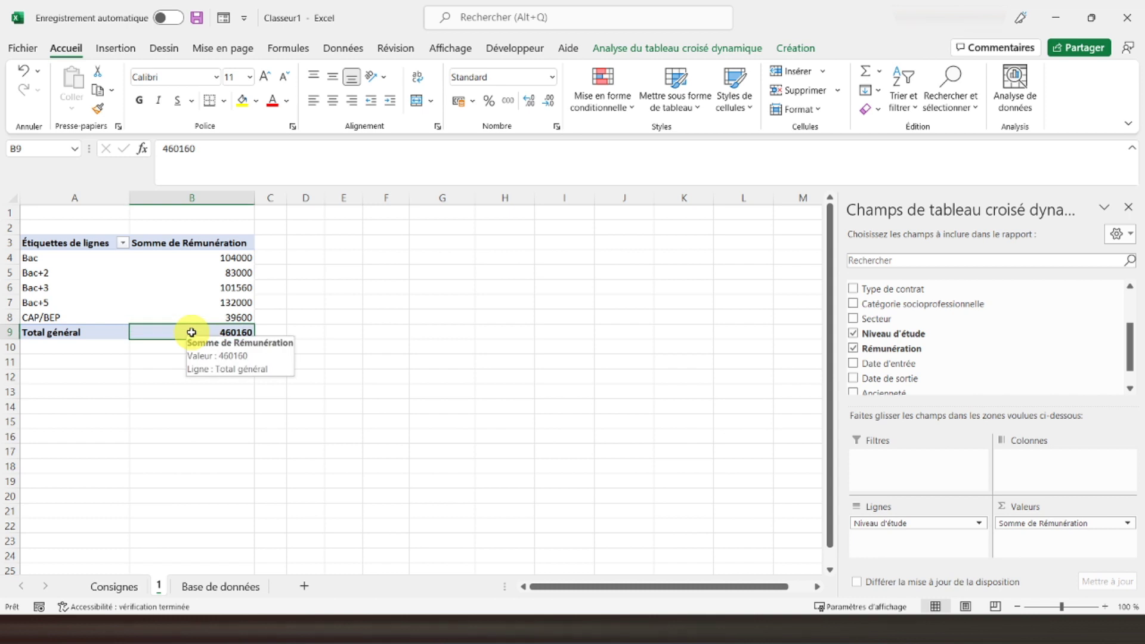
left_click(1072, 523)
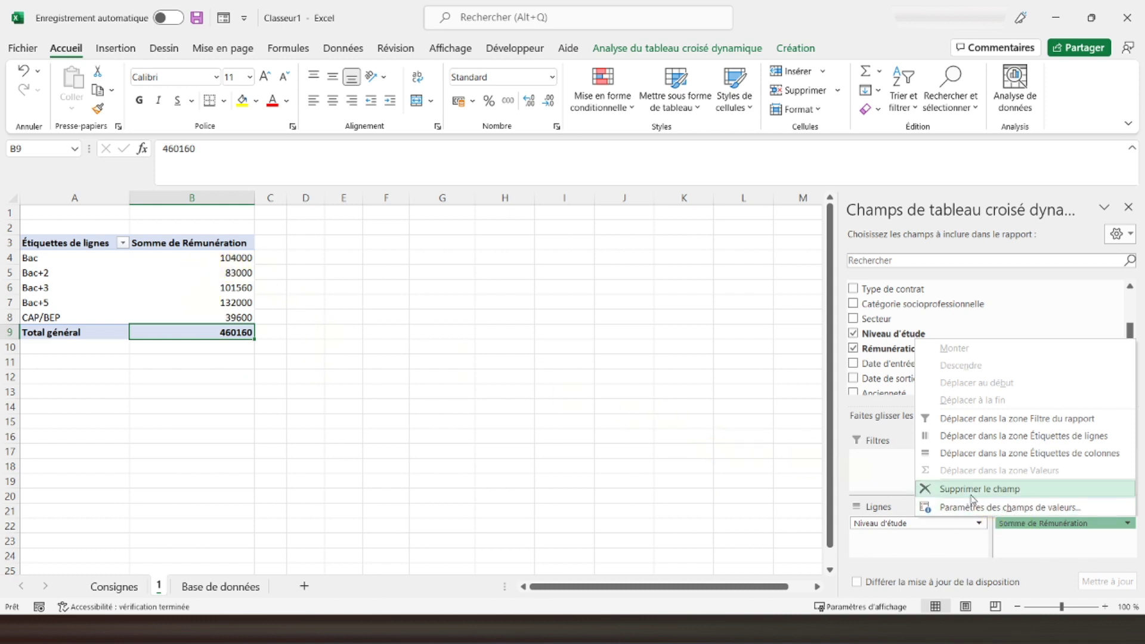
Step: Format the Somme de Rémunération values as Monétaire euros with 2 decimals, e.g. 460 160,00 €
left_click(976, 508)
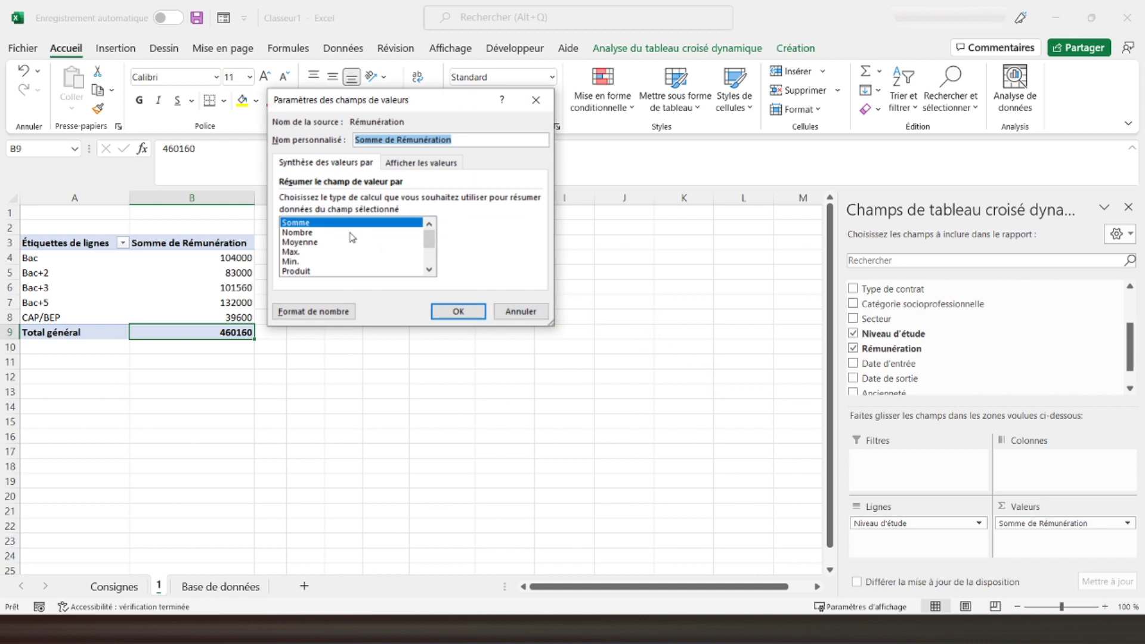
left_click(408, 163)
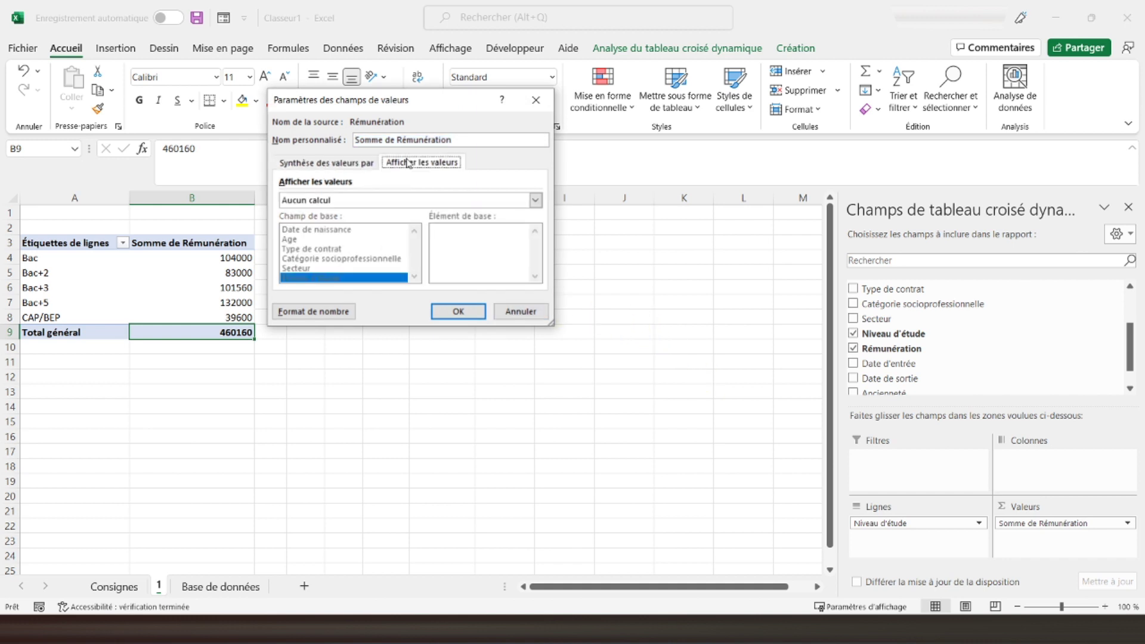
left_click(305, 313)
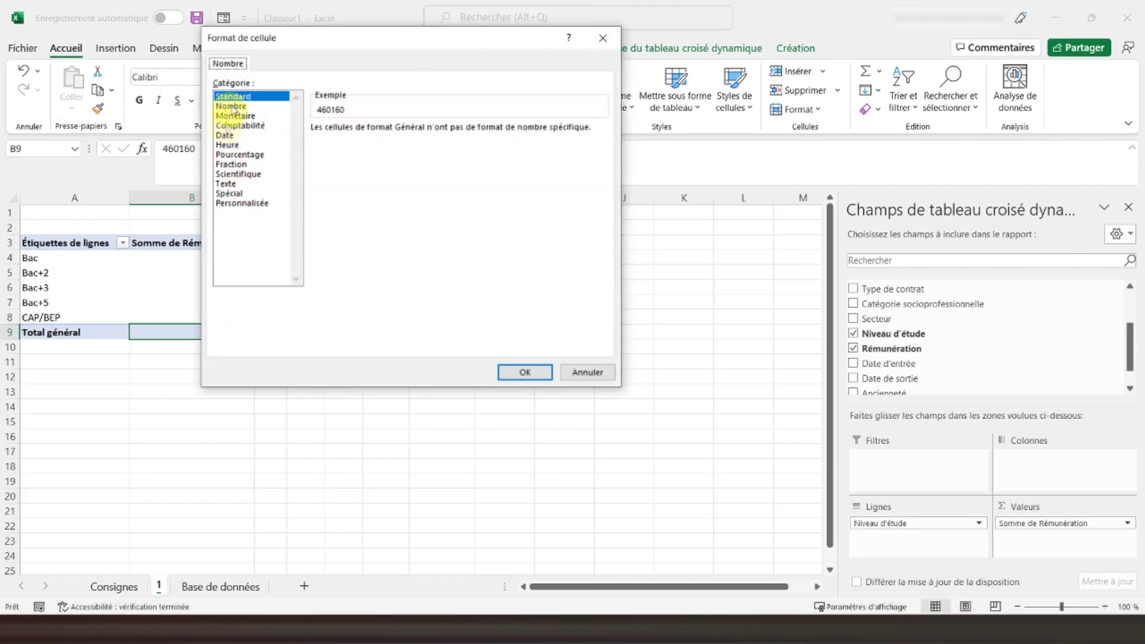
left_click(241, 116)
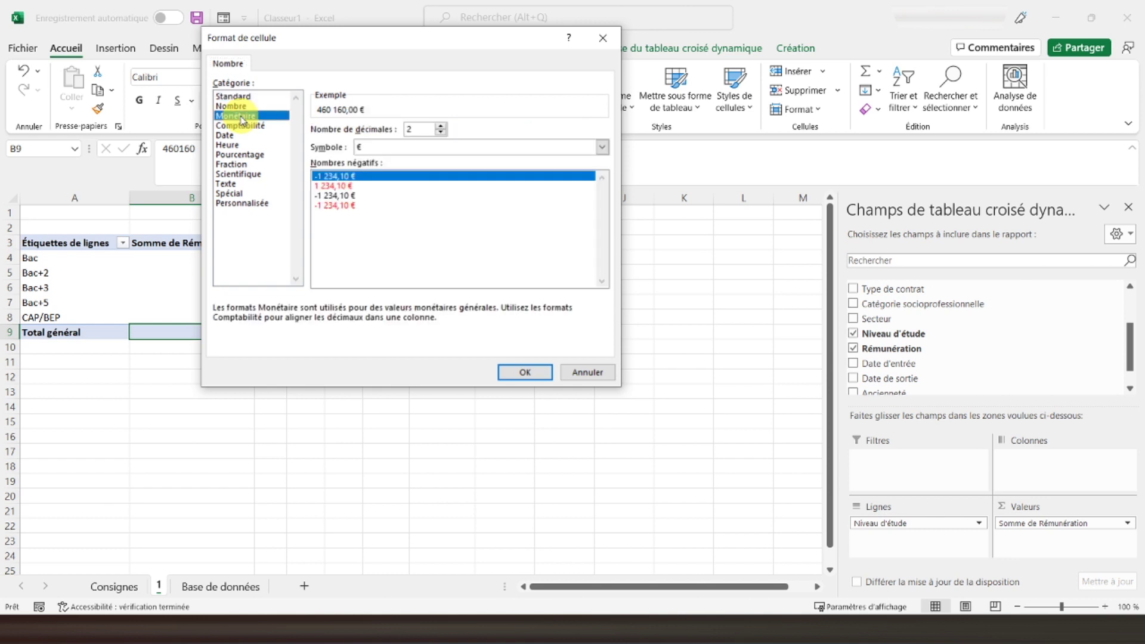
left_click(526, 373)
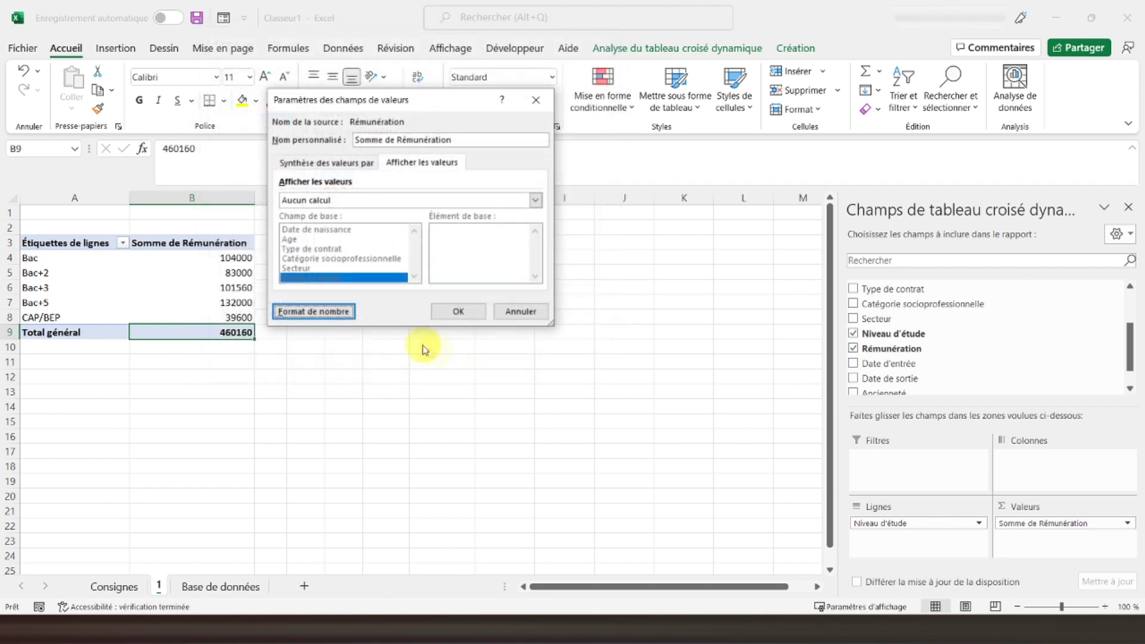
left_click(456, 309)
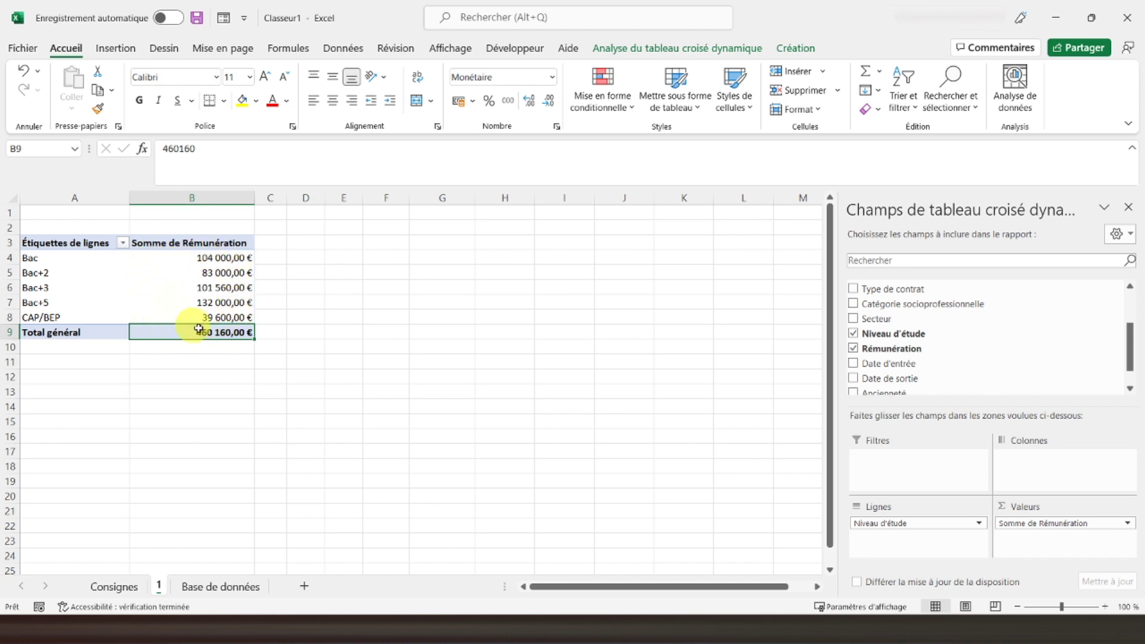
left_click(51, 208)
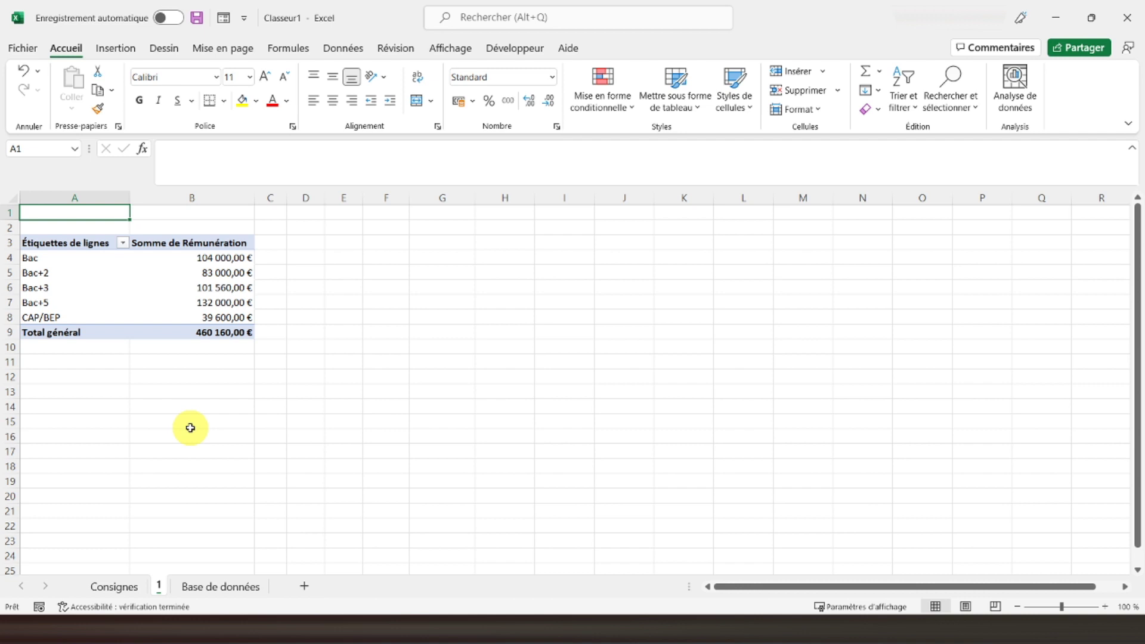
Step: Read task 2 in cell A4 of Consignes, men and women per diploma, then open Base de données
left_click(103, 586)
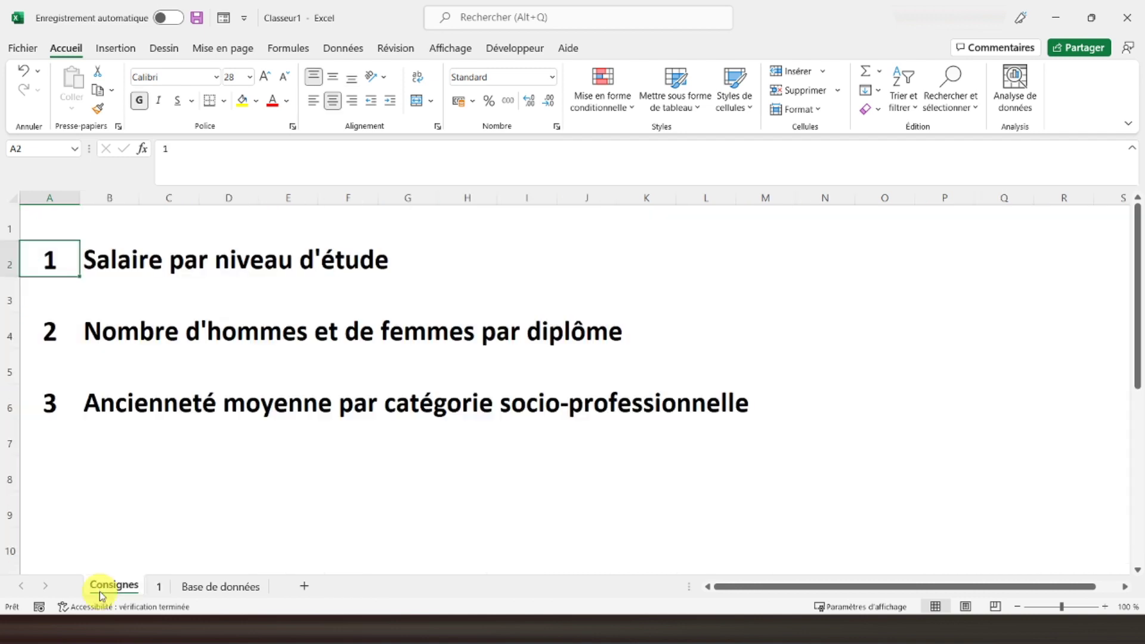
left_click(159, 586)
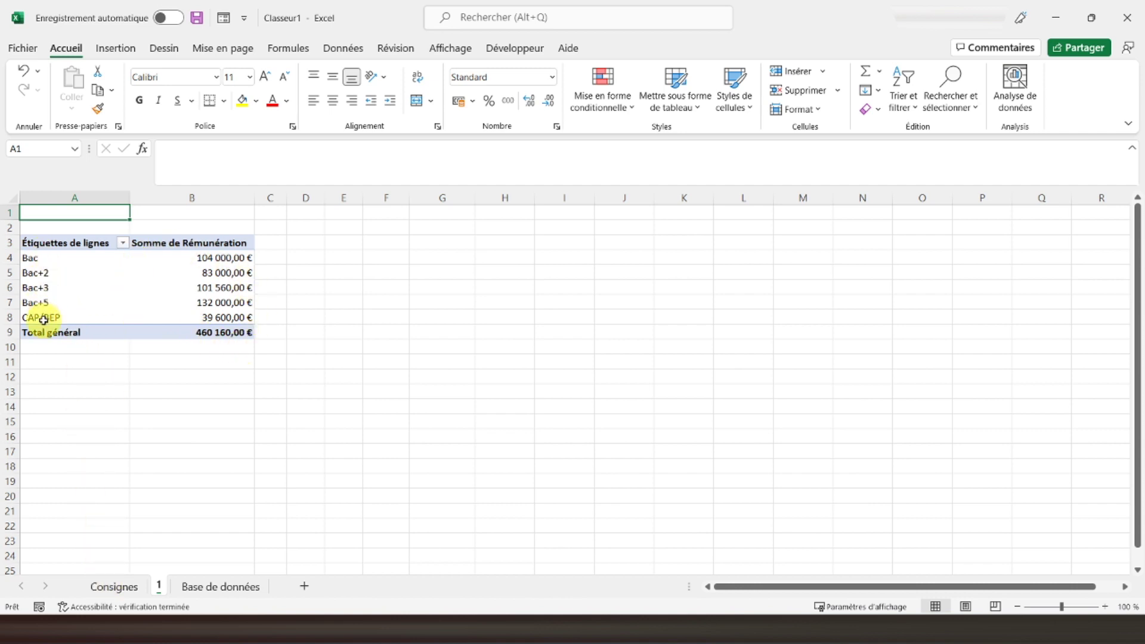
left_click(114, 586)
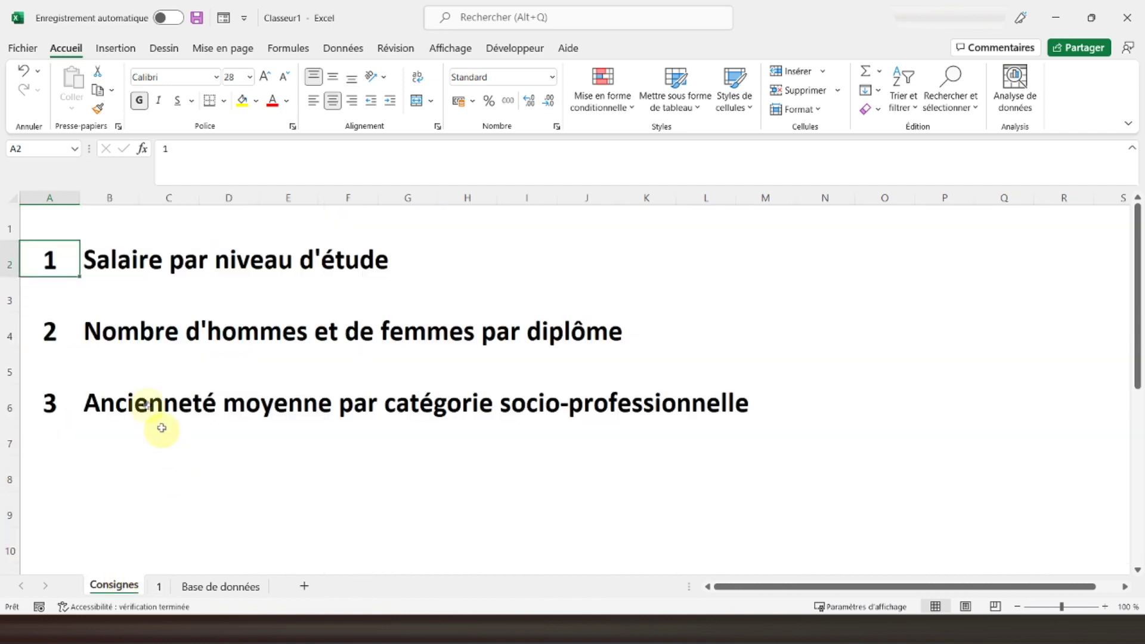
left_click(46, 334)
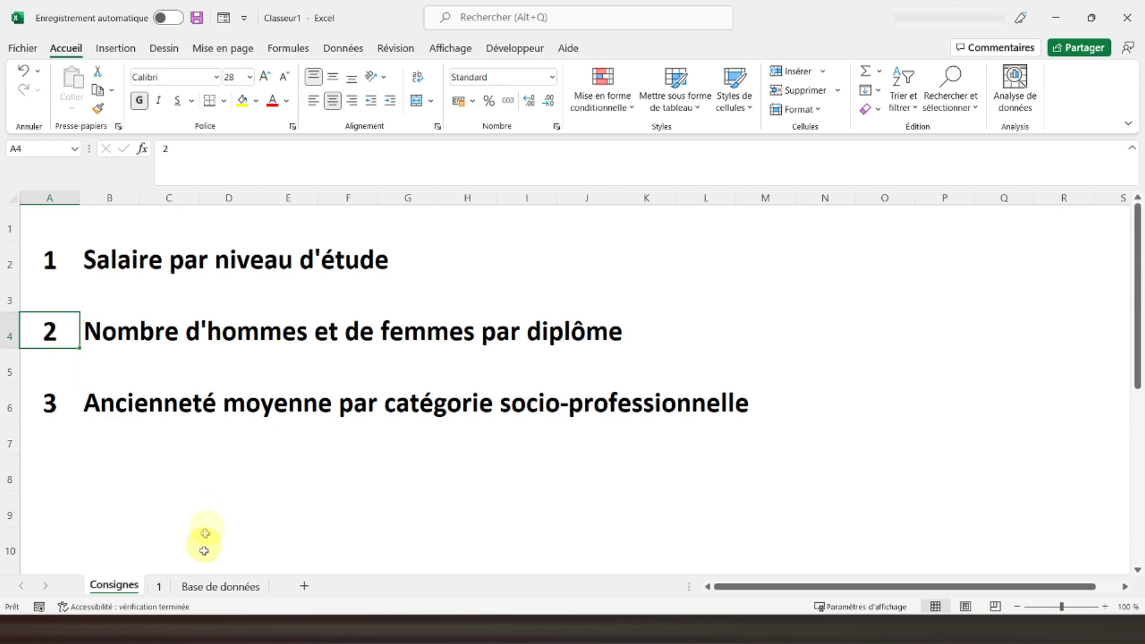
left_click(211, 586)
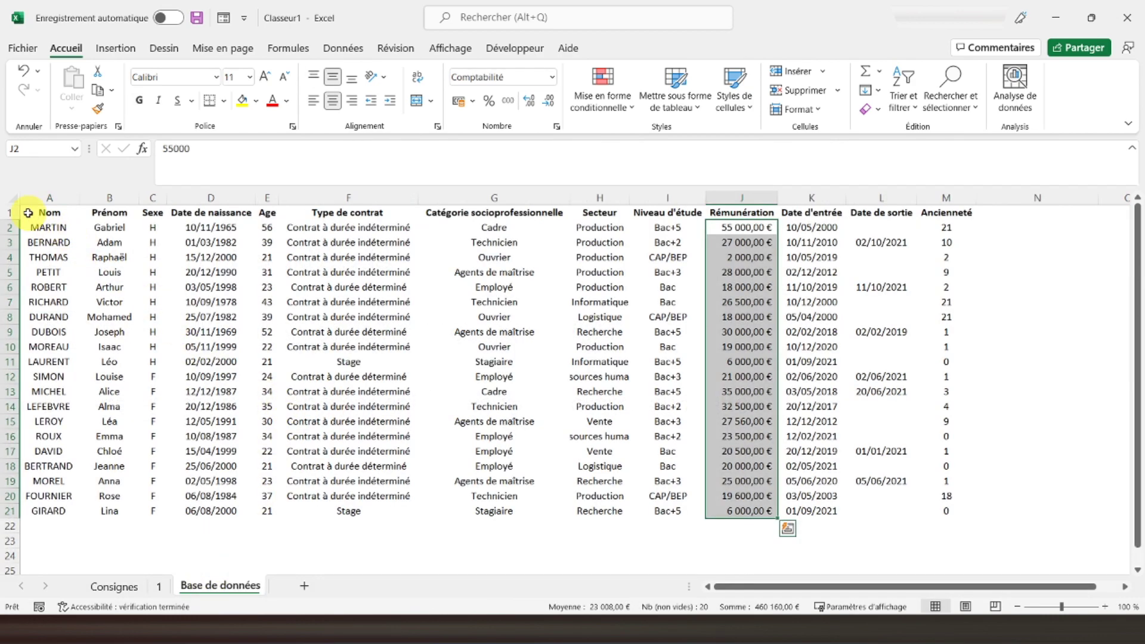
Step: Build a pivot table from A1:M21 on a new worksheet, after dismissing an invalid-destination error
left_click_drag(36, 212, 931, 507)
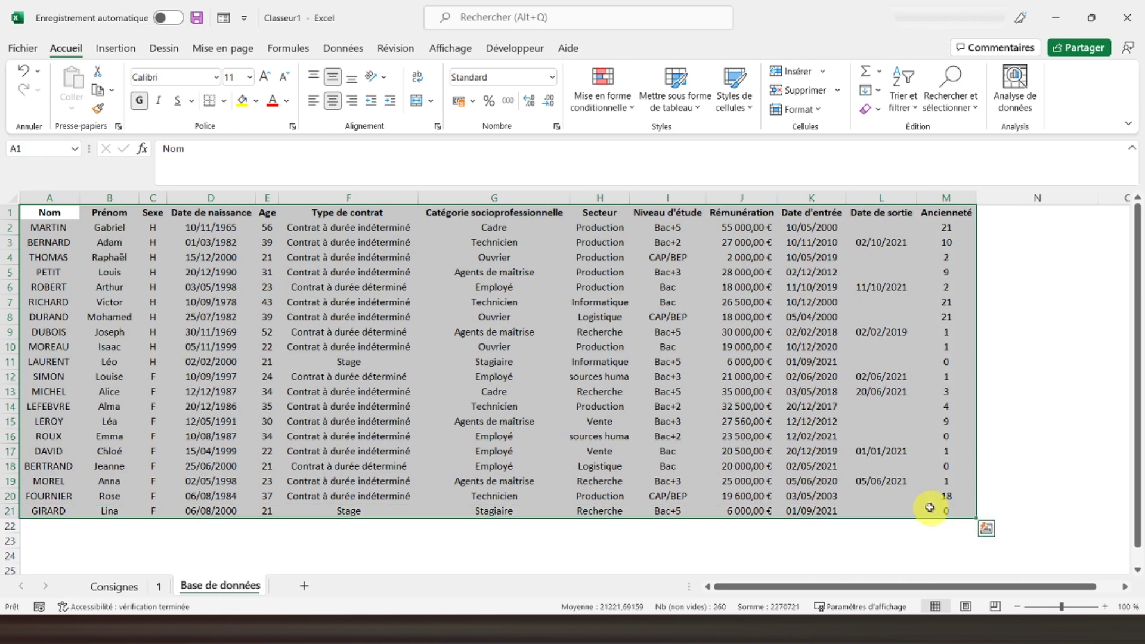
left_click(115, 49)
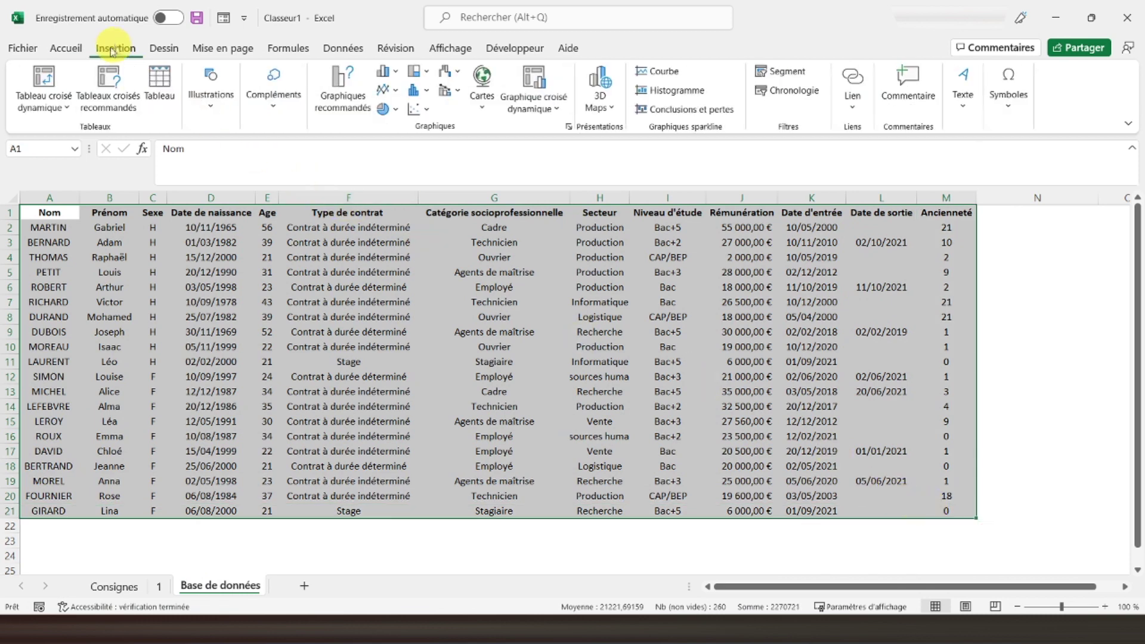
left_click(42, 105)
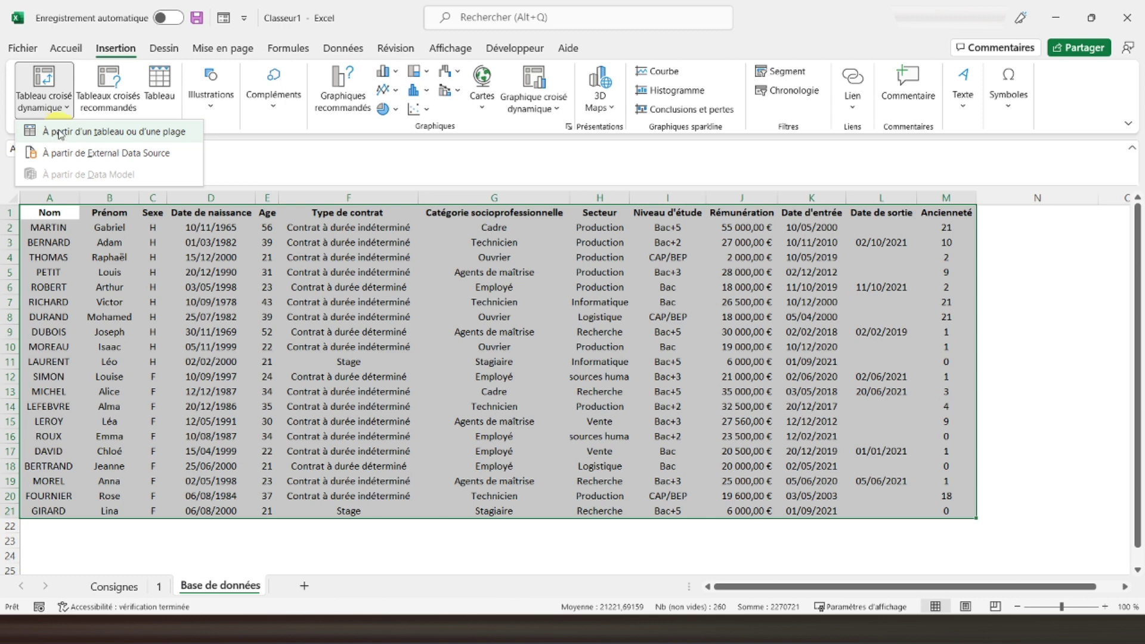
left_click(60, 133)
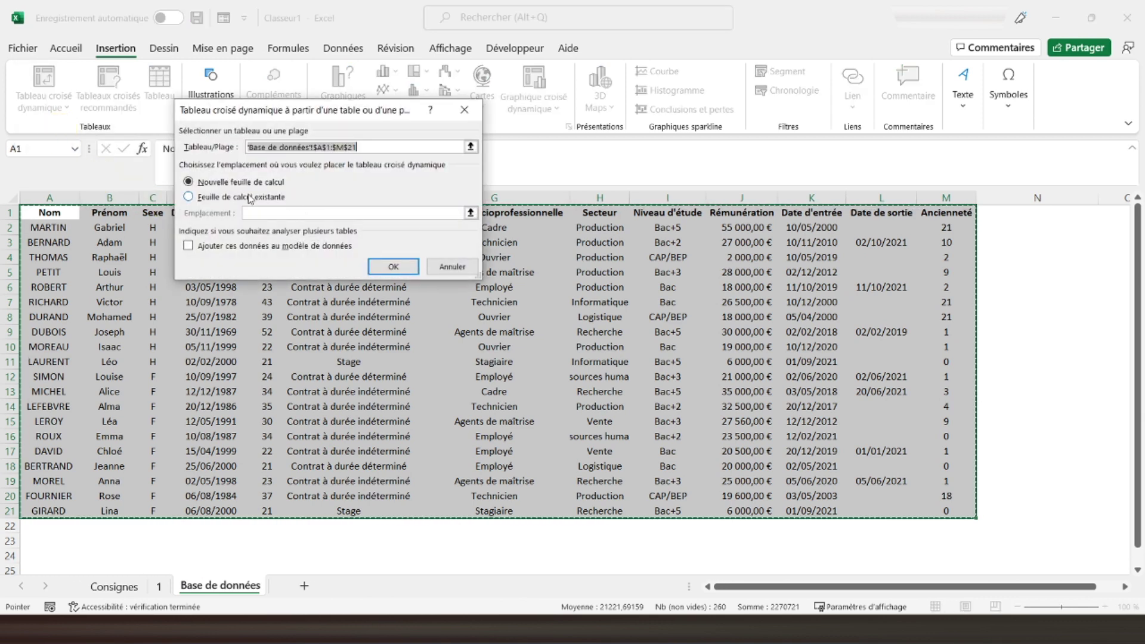
left_click(386, 268)
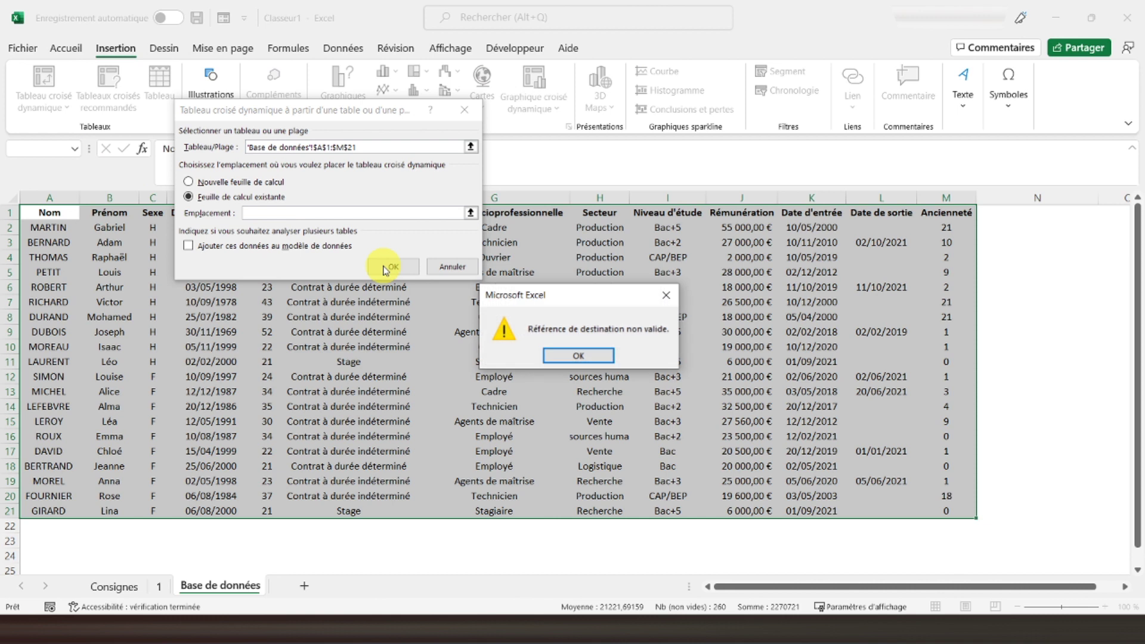
left_click(589, 365)
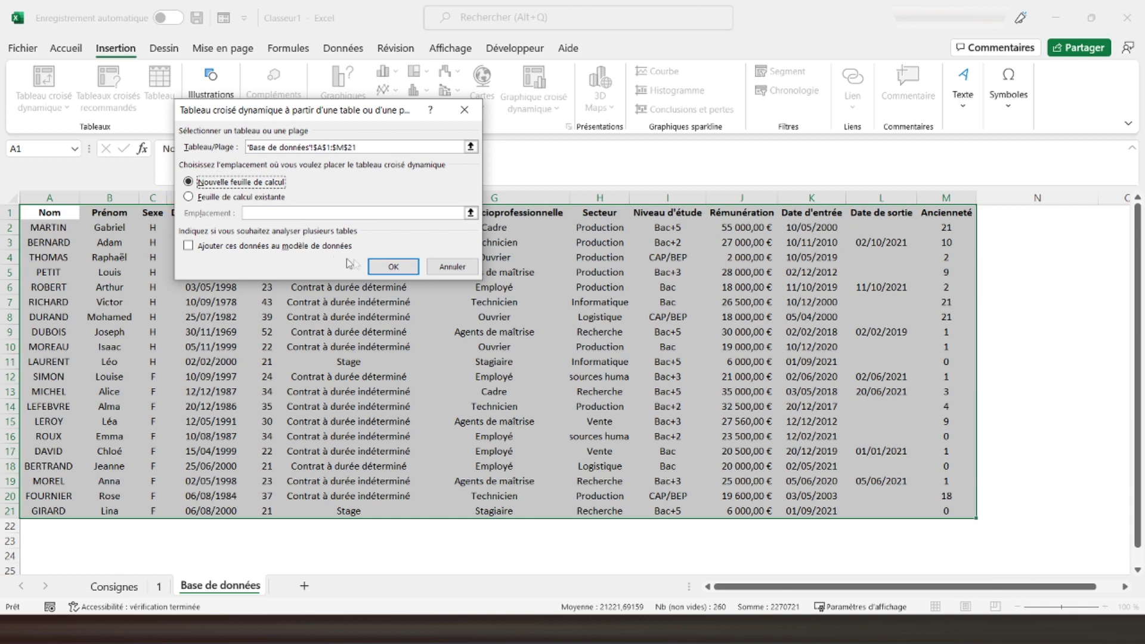
left_click(394, 267)
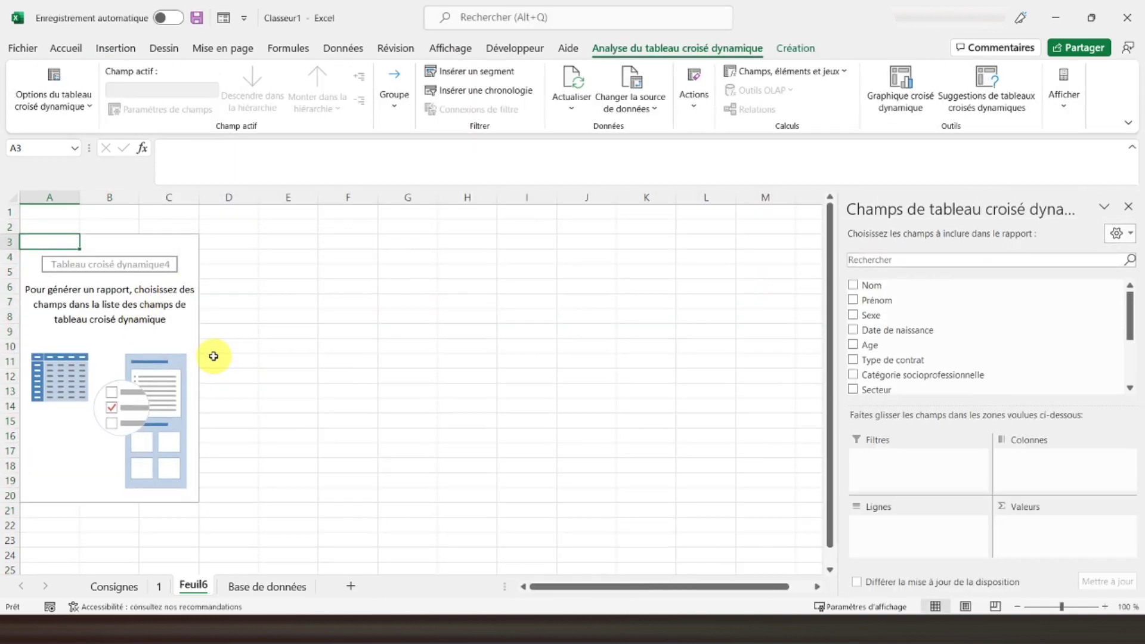
Step: Rename the new pivot sheet to 2, then check Consignes and return to it
double_click(193, 585)
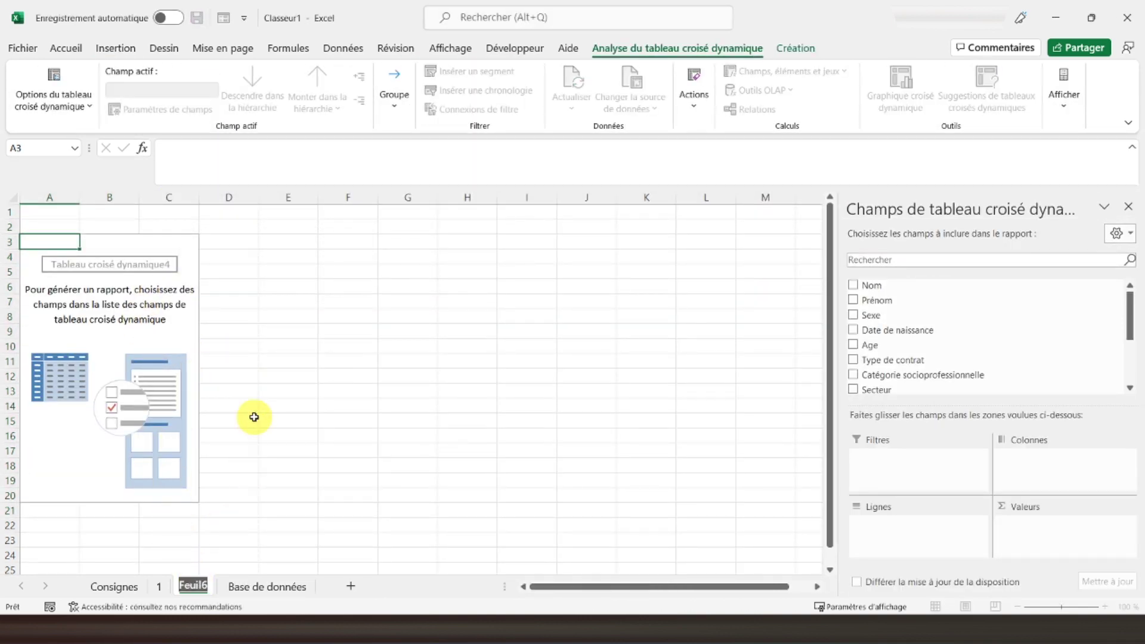
type("2")
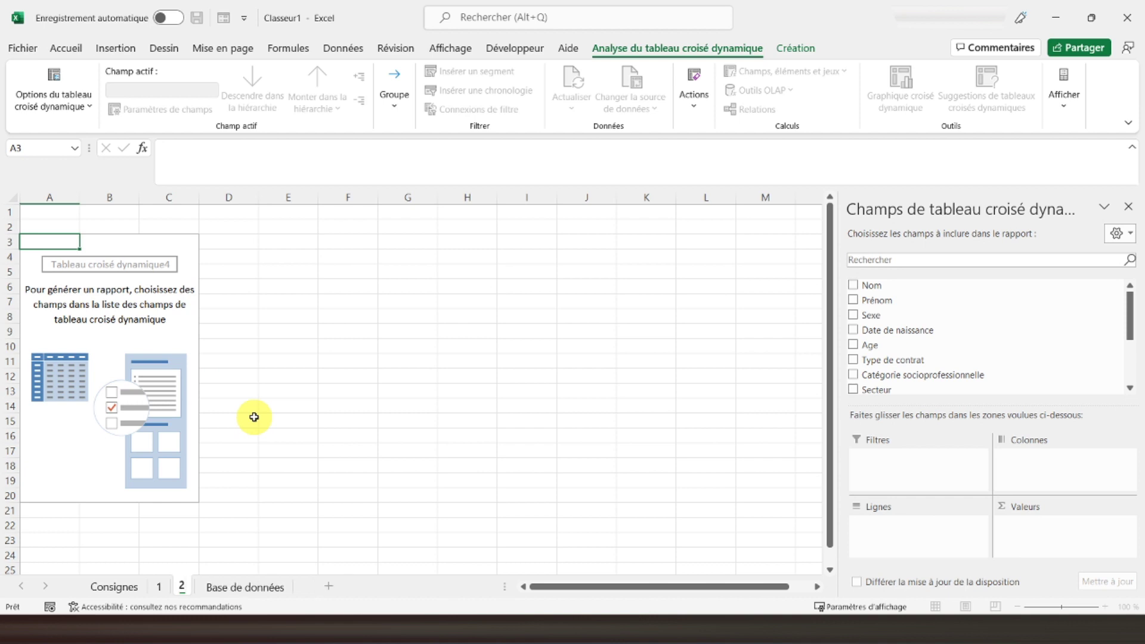
left_click(50, 238)
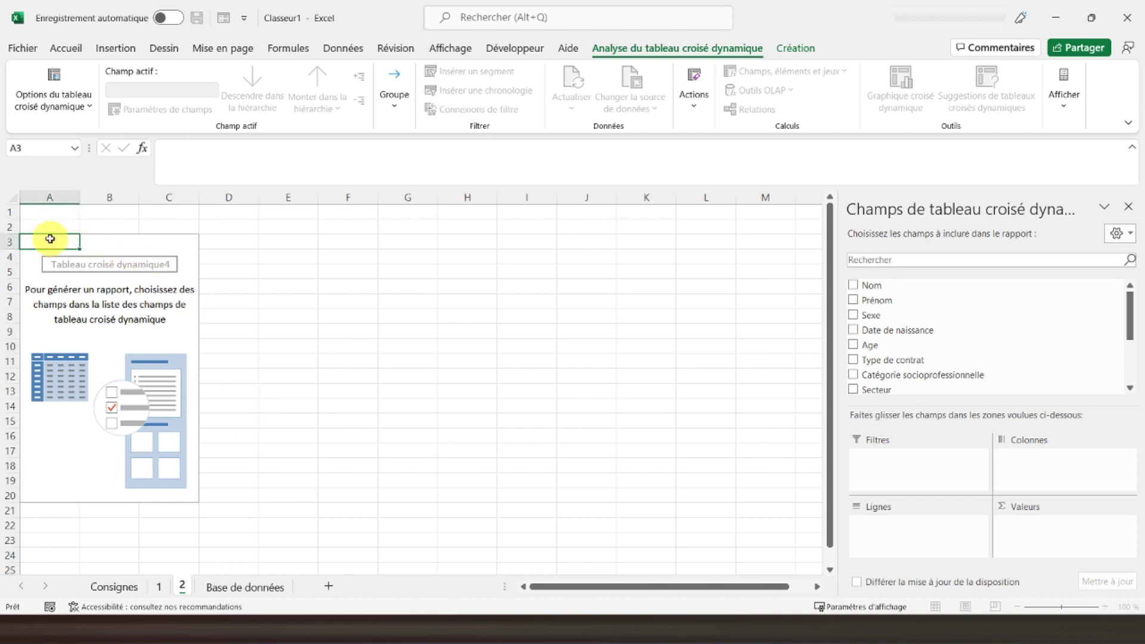
left_click(104, 585)
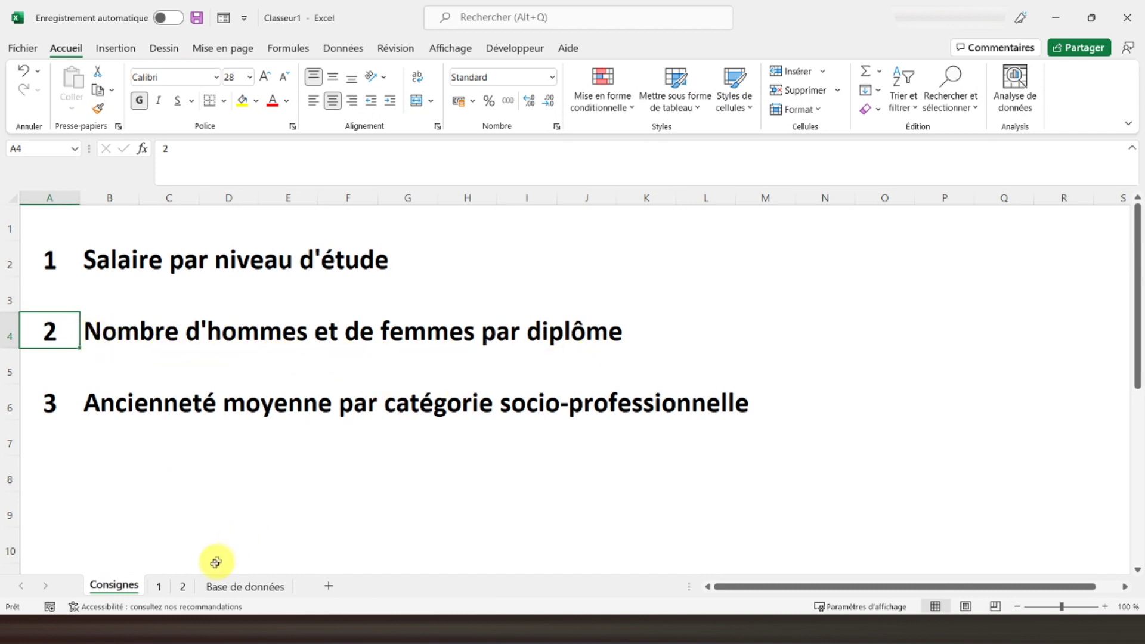
left_click(183, 586)
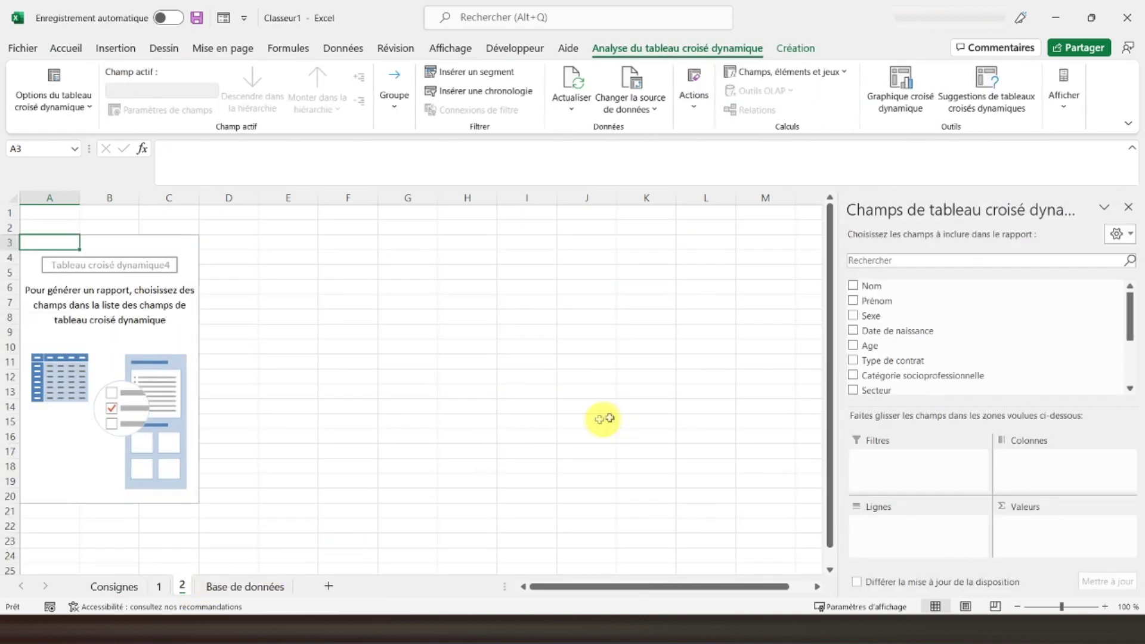
scroll(938, 343, "down", 2)
scroll(937, 343, "up", 1)
scroll(938, 343, "up", 2)
scroll(937, 342, "down", 3)
scroll(938, 343, "up", 2)
scroll(937, 343, "down", 1)
scroll(930, 333, "up", 2)
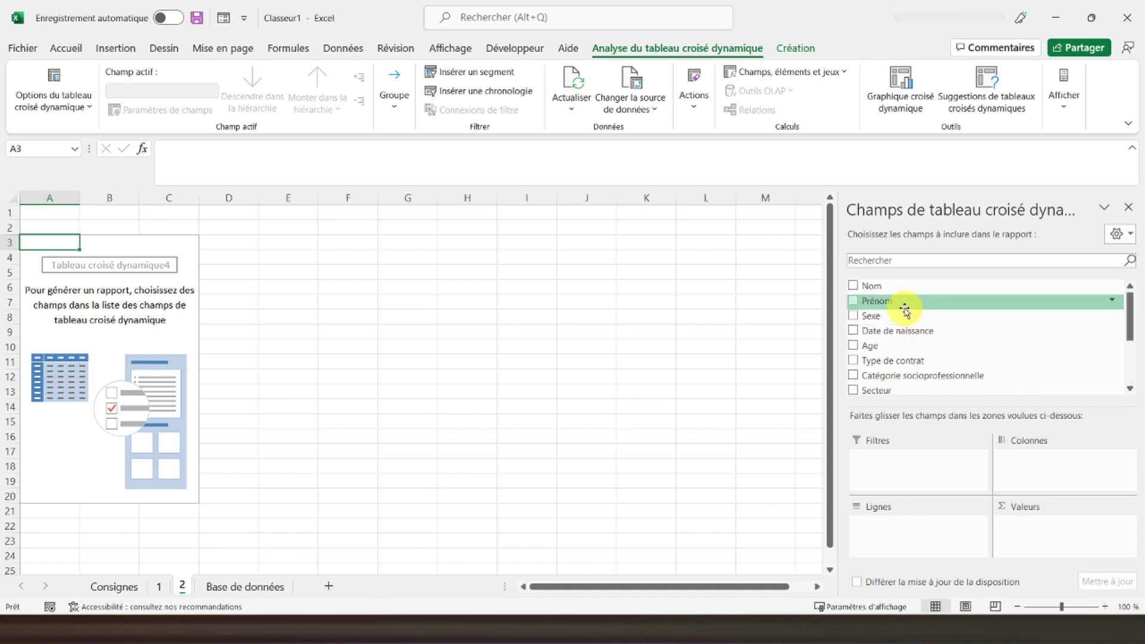
Step: Put Sexe in the pivot rows and Rémunération in the values, giving F 230660 and H 229500
left_click_drag(880, 316, 921, 498)
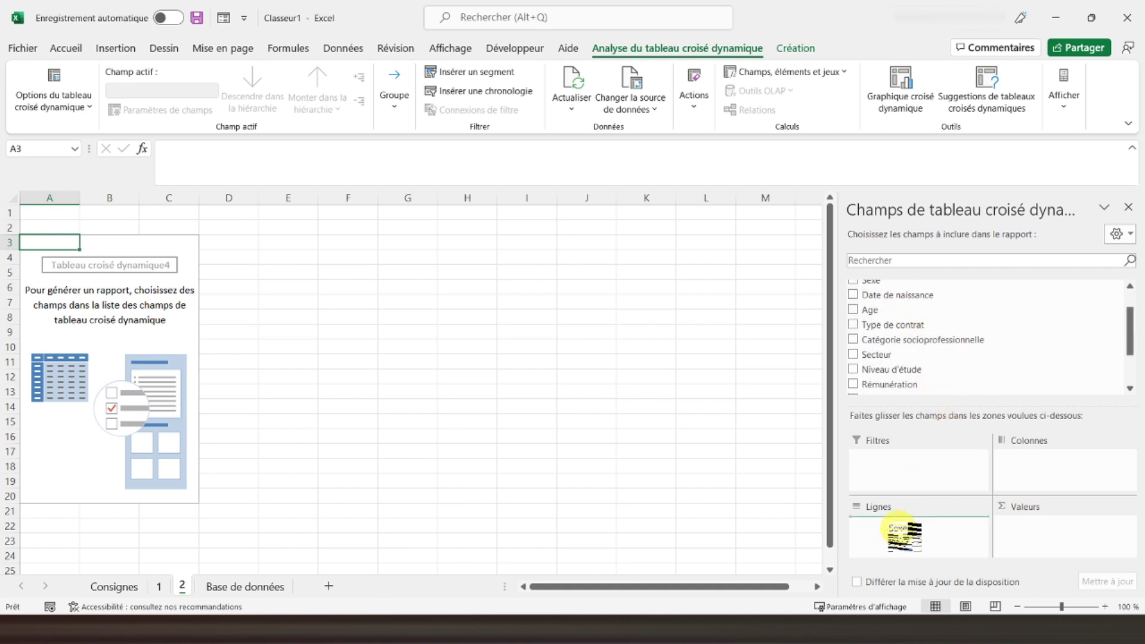
left_click_drag(921, 498, 900, 527)
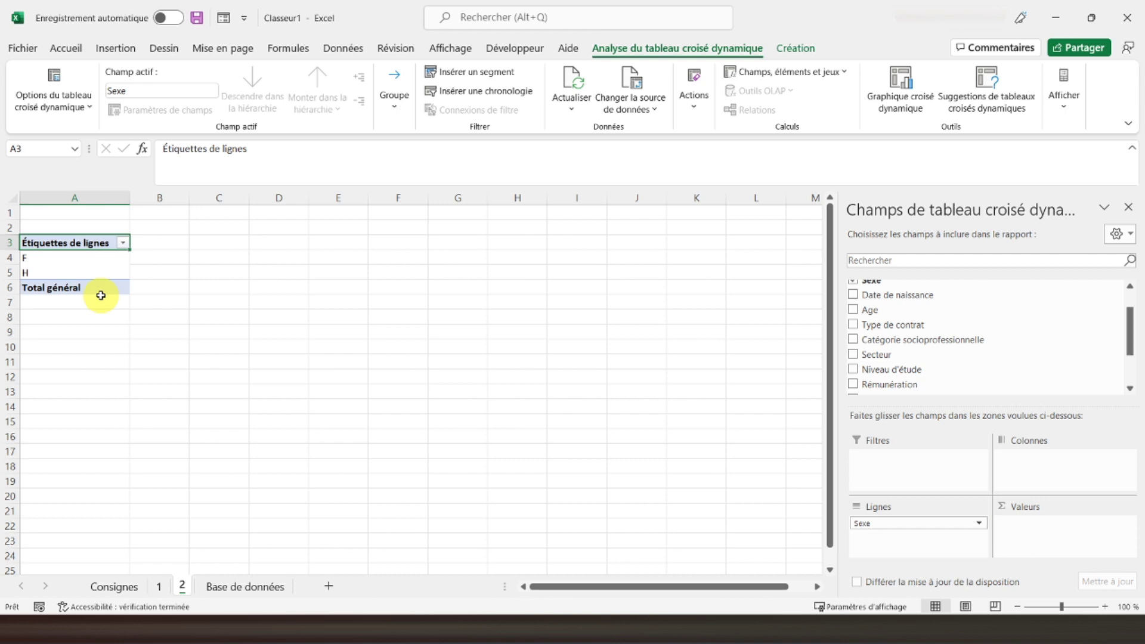
scroll(927, 336, "up", 1)
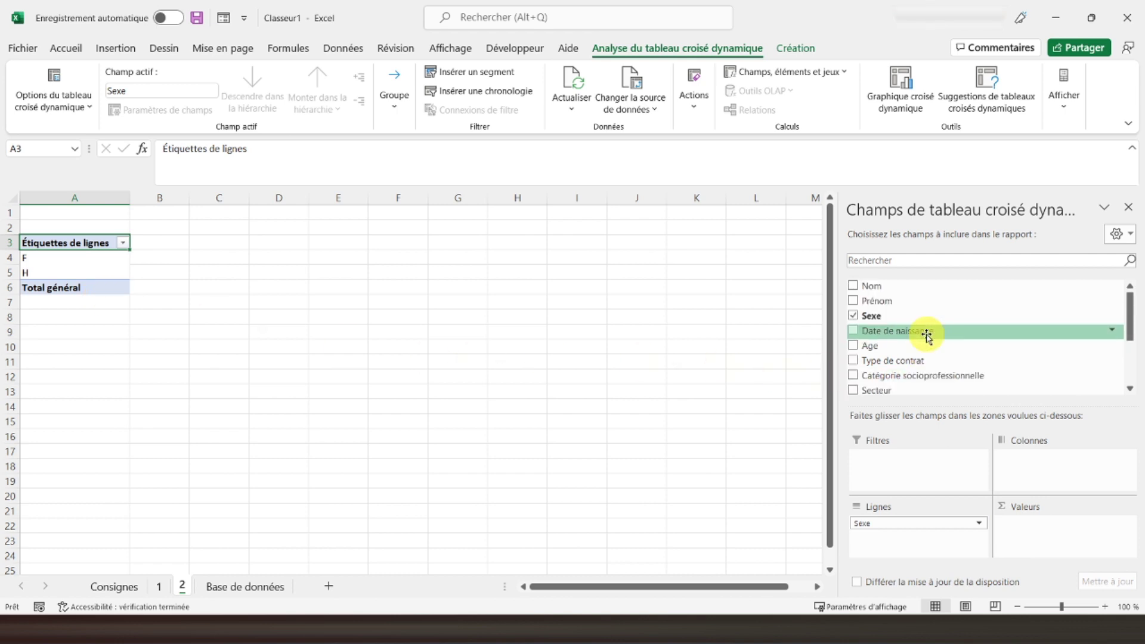
scroll(927, 335, "down", 2)
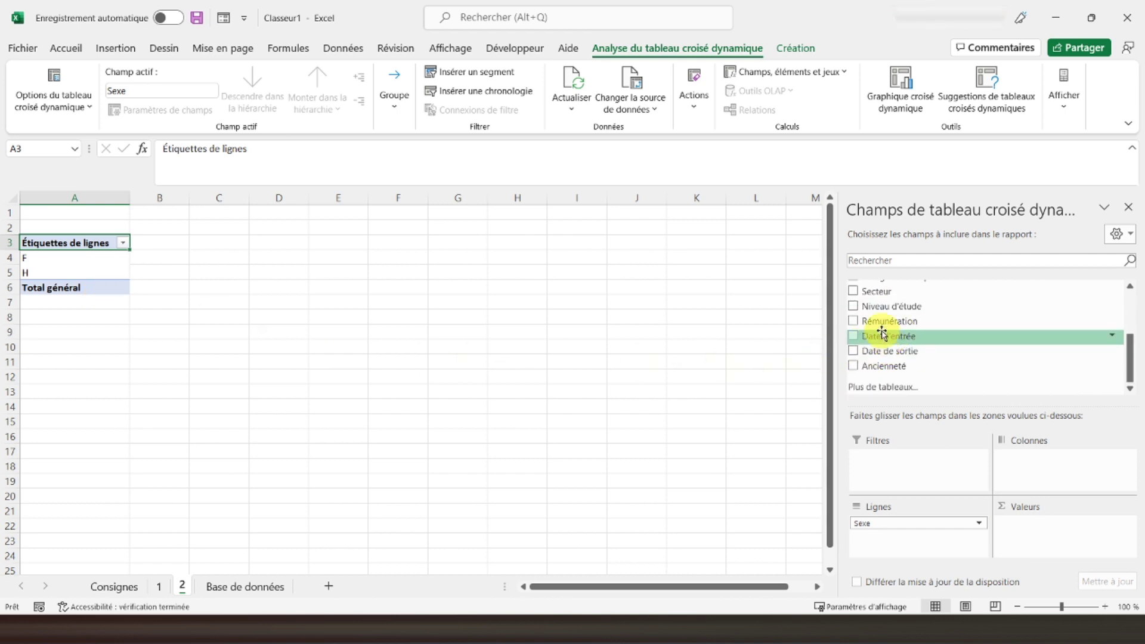
mouse_move(888, 321)
left_mouse_down()
mouse_move(987, 504)
mouse_move(1057, 538)
mouse_move(1045, 536)
left_mouse_up()
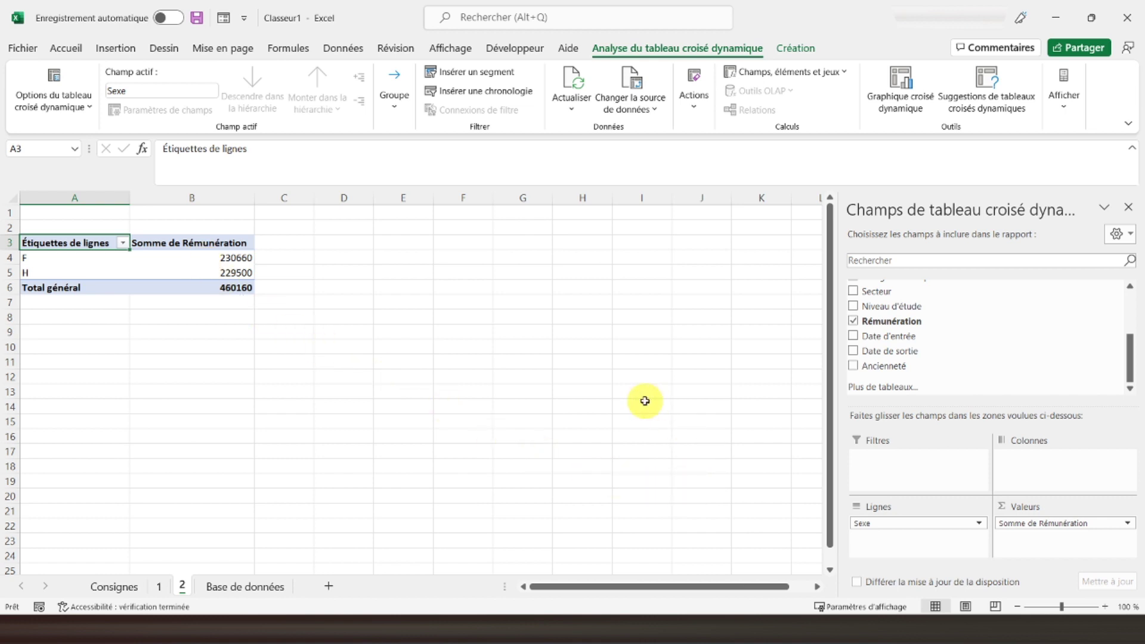
Step: Change the Rémunération value field to summarise by Nombre (count) instead of Somme
left_click(1048, 529)
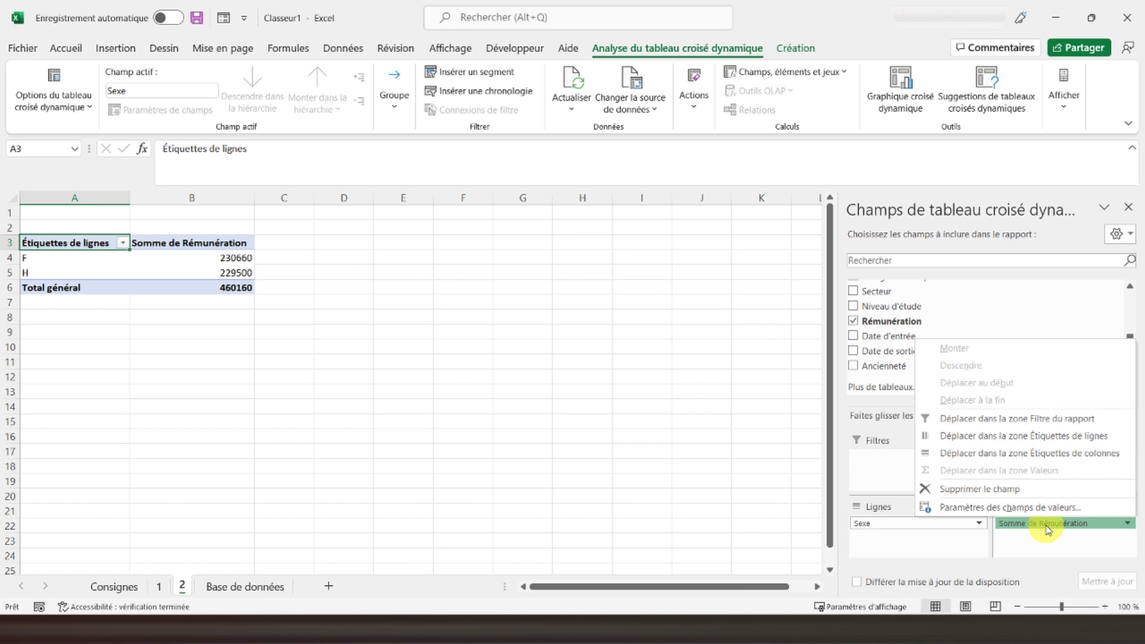
left_click(1012, 509)
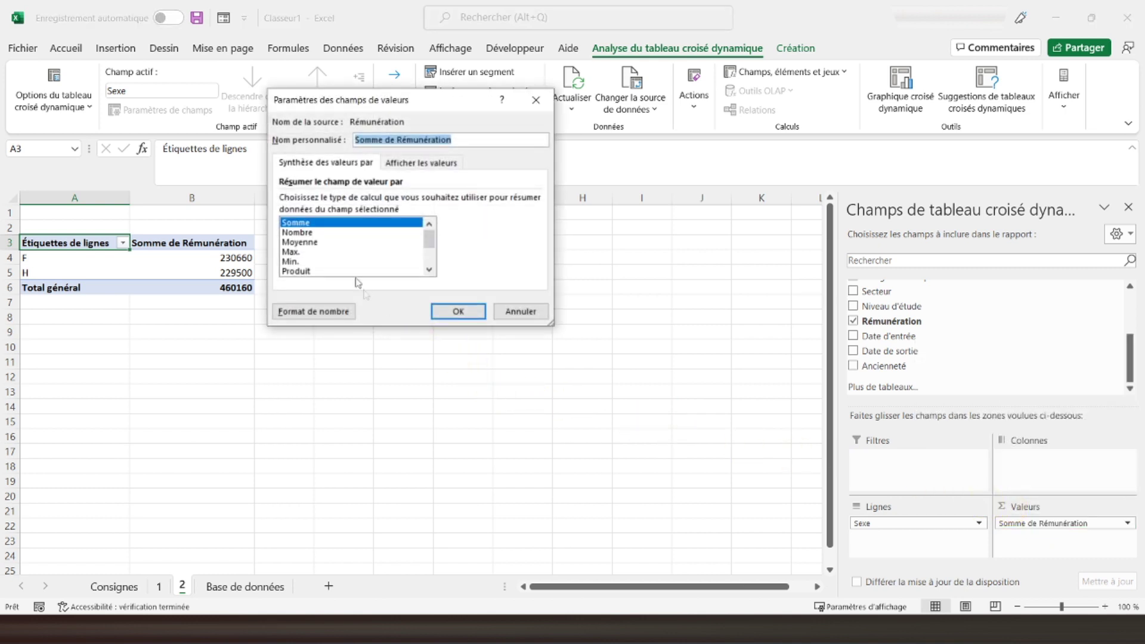
left_click(292, 232)
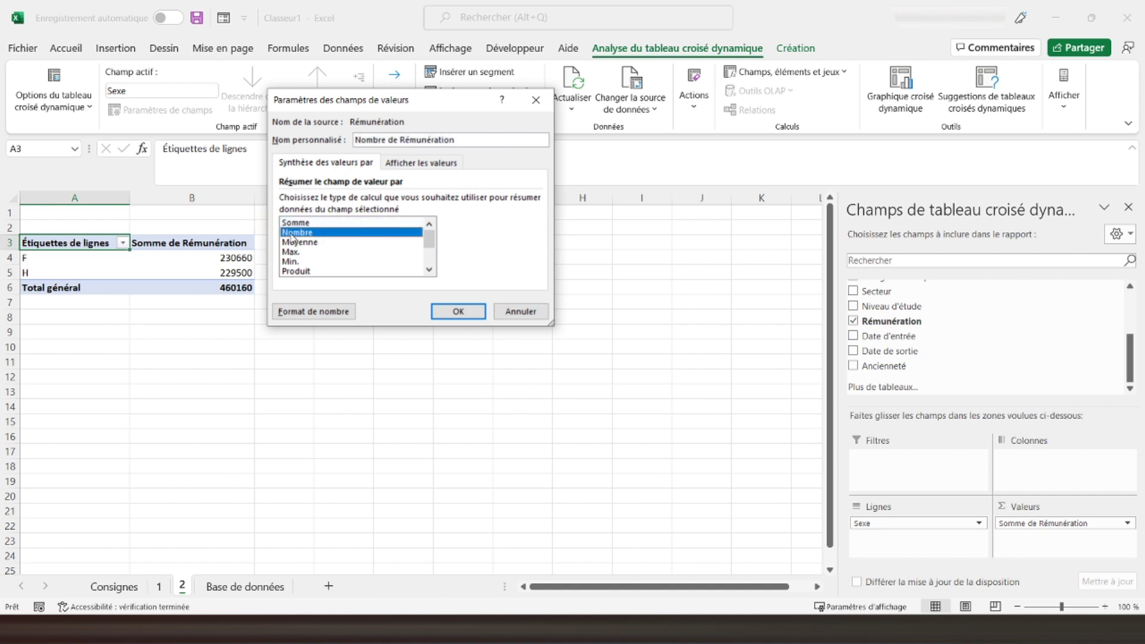
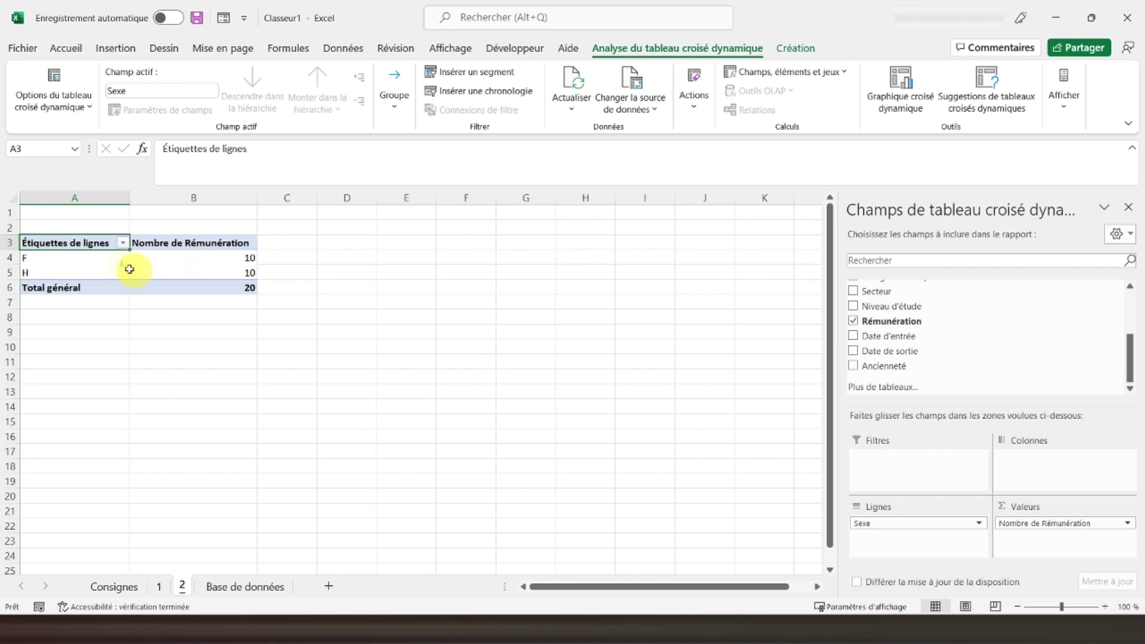
Step: Check the Consignes instructions and return to the gender-count pivot on sheet 2
left_click(52, 259)
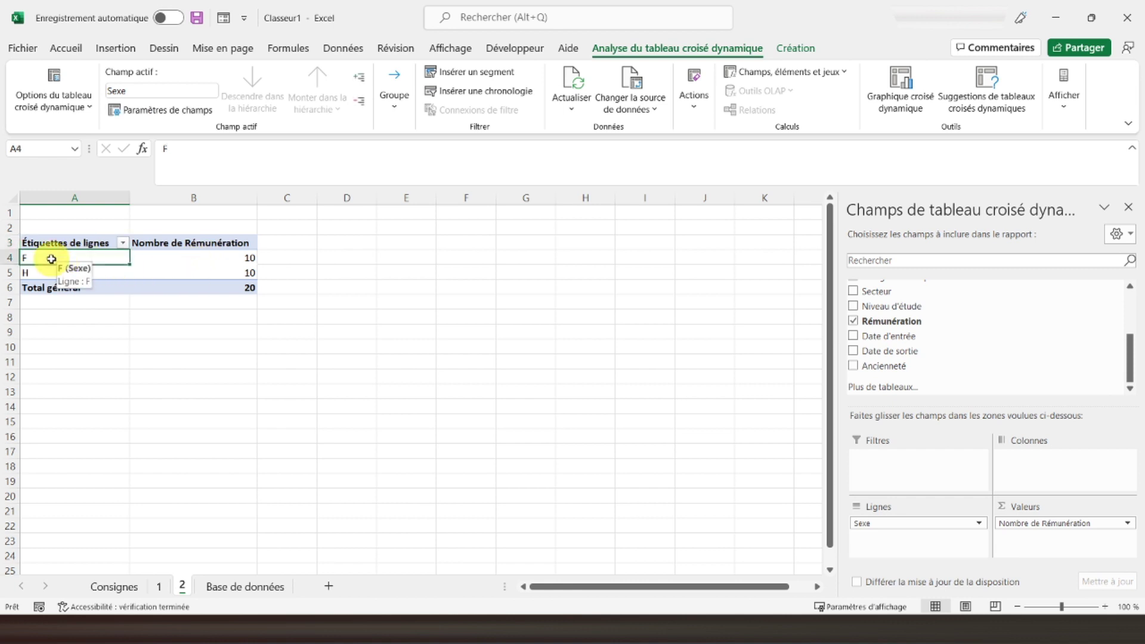
left_click(52, 213)
left_click(126, 587)
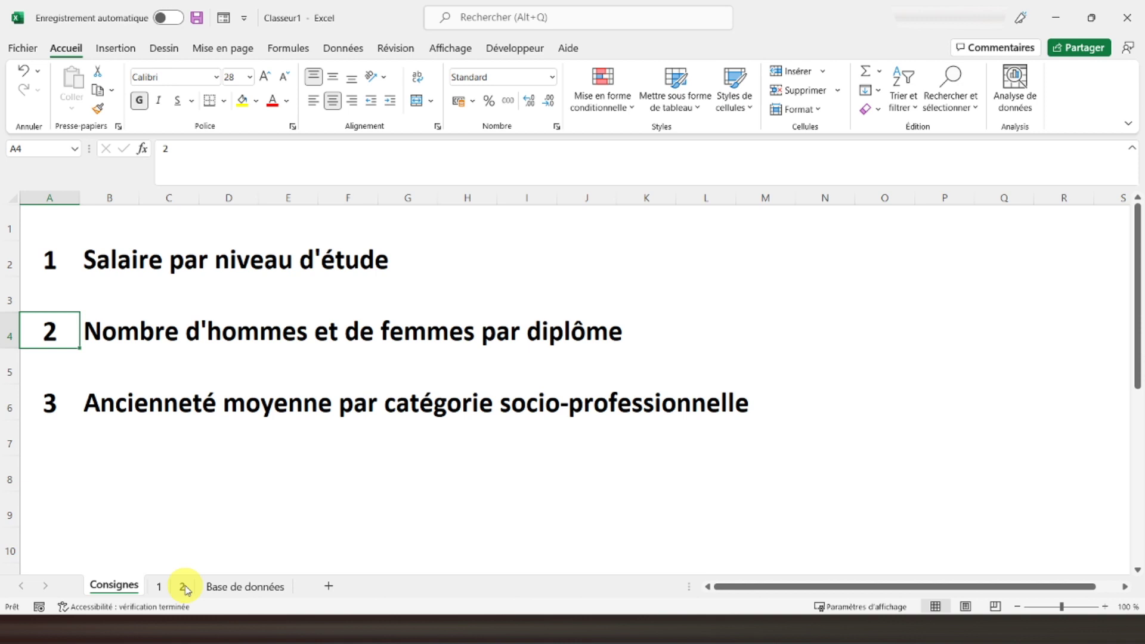
left_click(183, 590)
Step: Put Niveau d'étude across the pivot columns: Bac 5, Bac+2 3, Bac+3 4, Bac+5 5, CAP/BEP 3
left_click(60, 244)
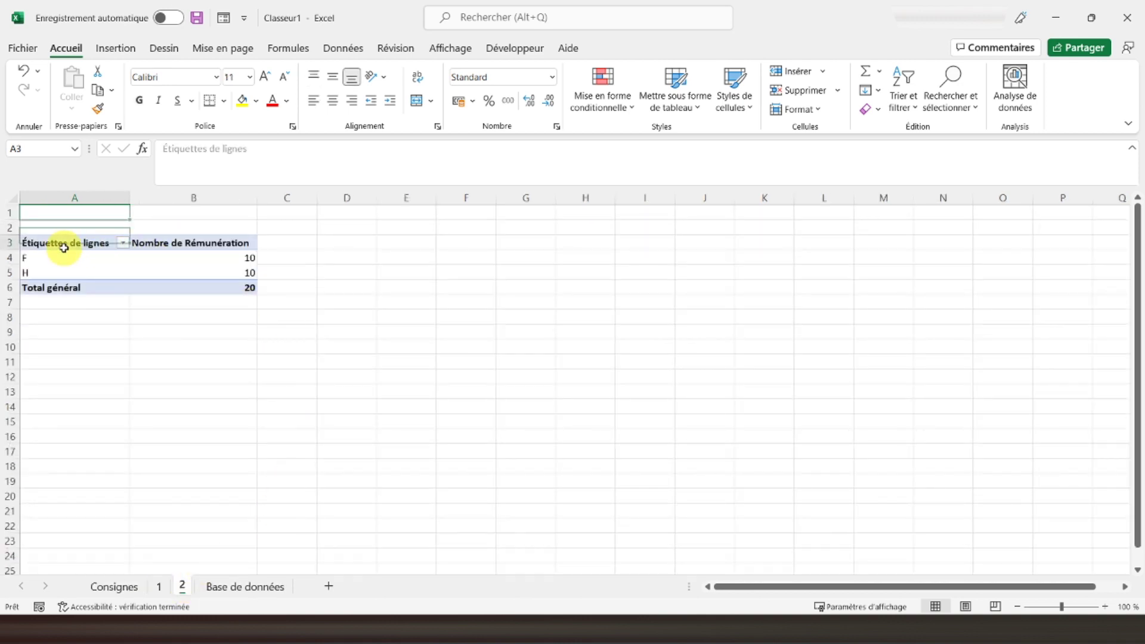
scroll(916, 362, "up", 1)
scroll(917, 362, "up", 2)
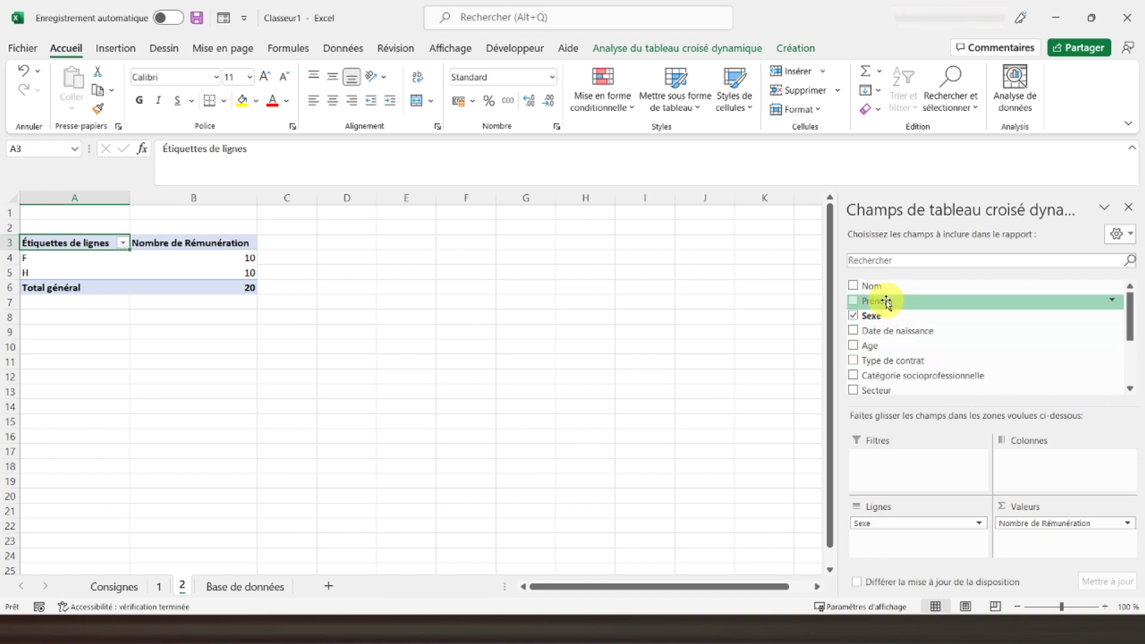
scroll(892, 351, "down", 1)
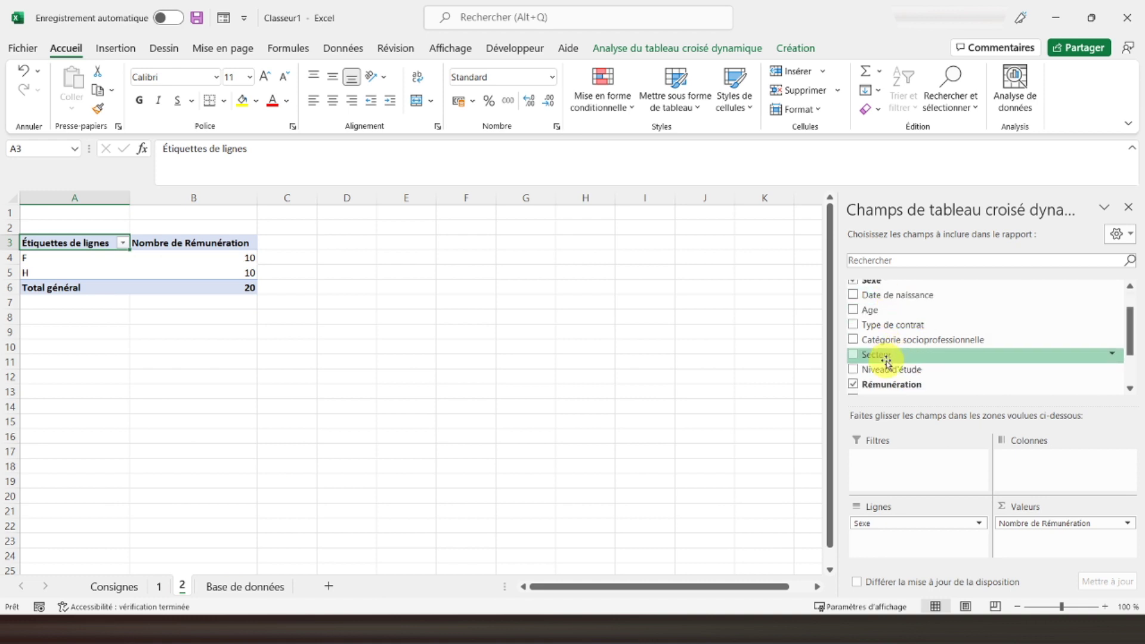
left_click_drag(877, 370, 1040, 462)
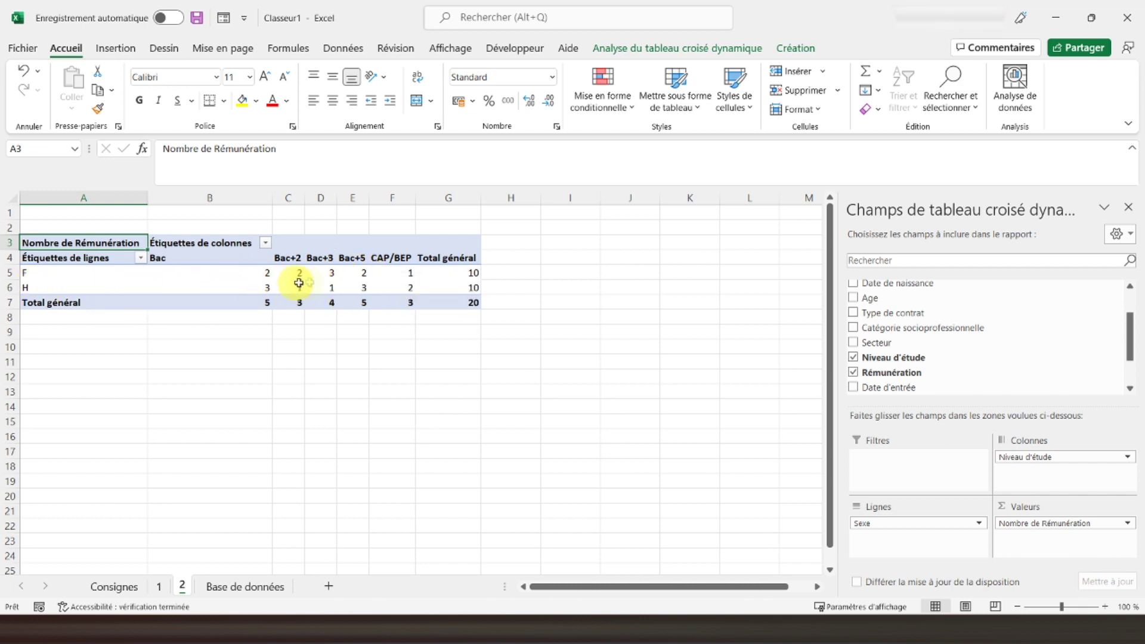
left_click(77, 211)
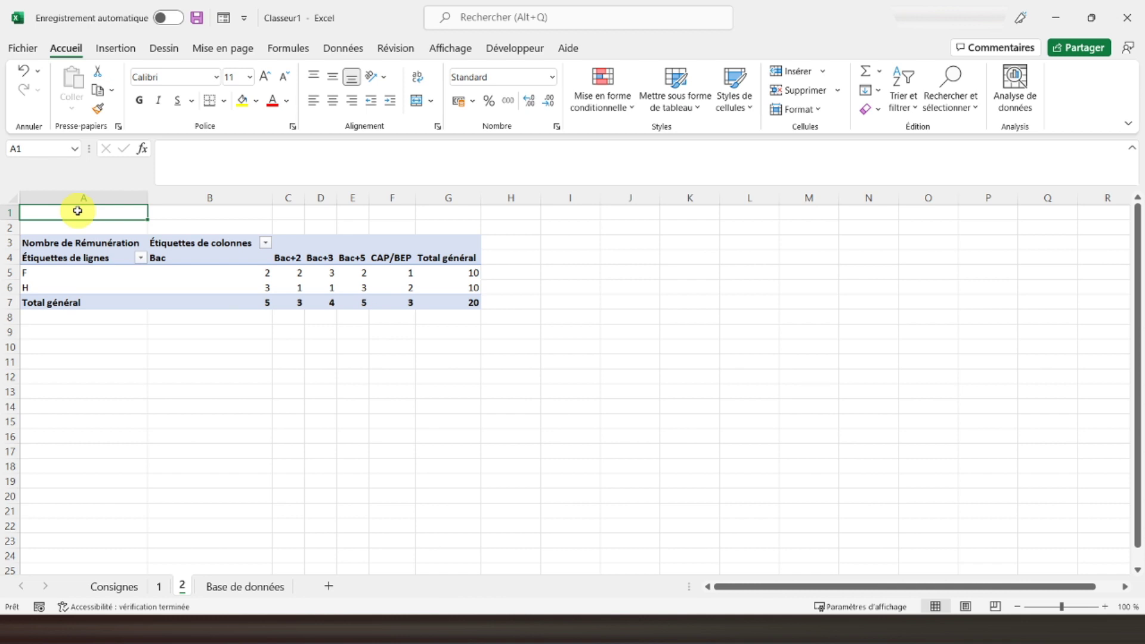
left_click(121, 587)
Step: Insert a new pivot table from the Base de données range A1:M21 on a new sheet, Feuil7
left_click(49, 401)
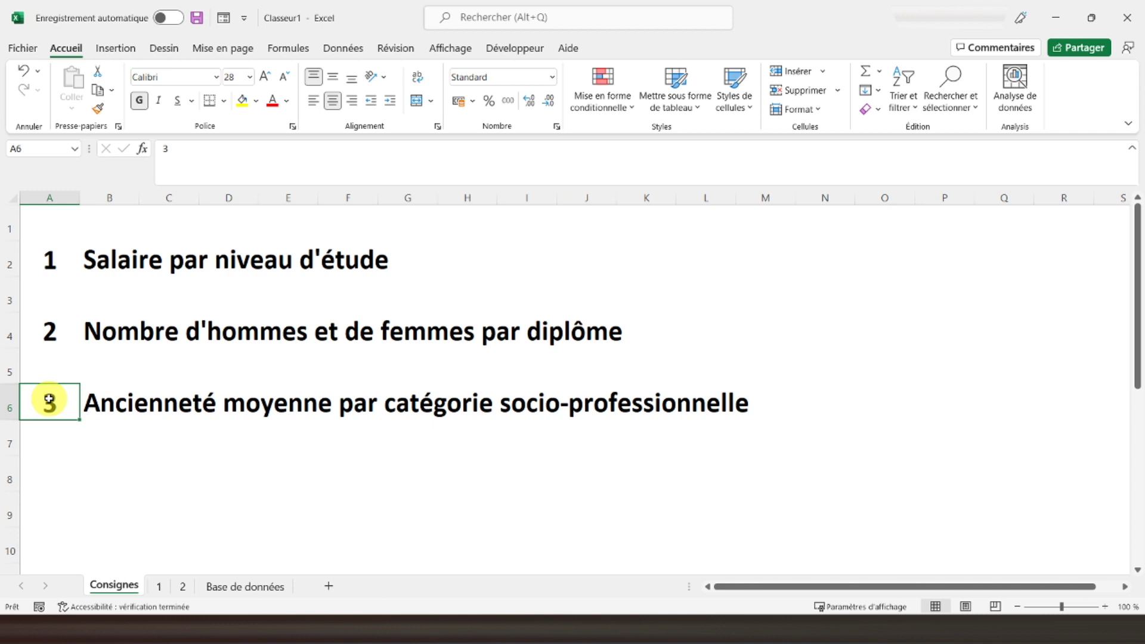
left_click(220, 591)
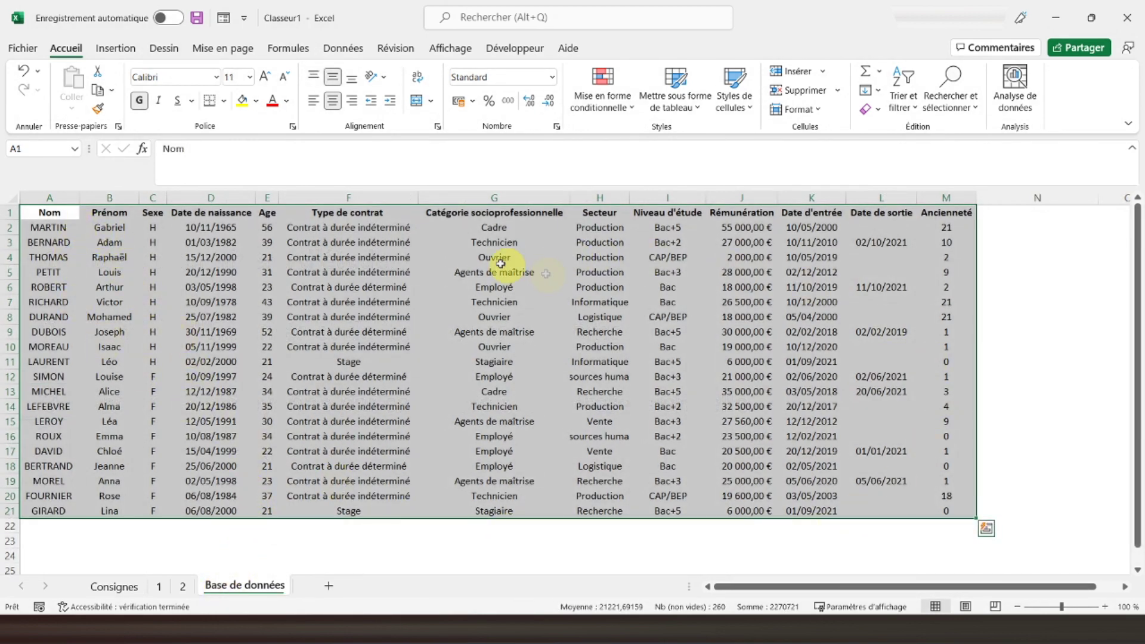
left_click(115, 48)
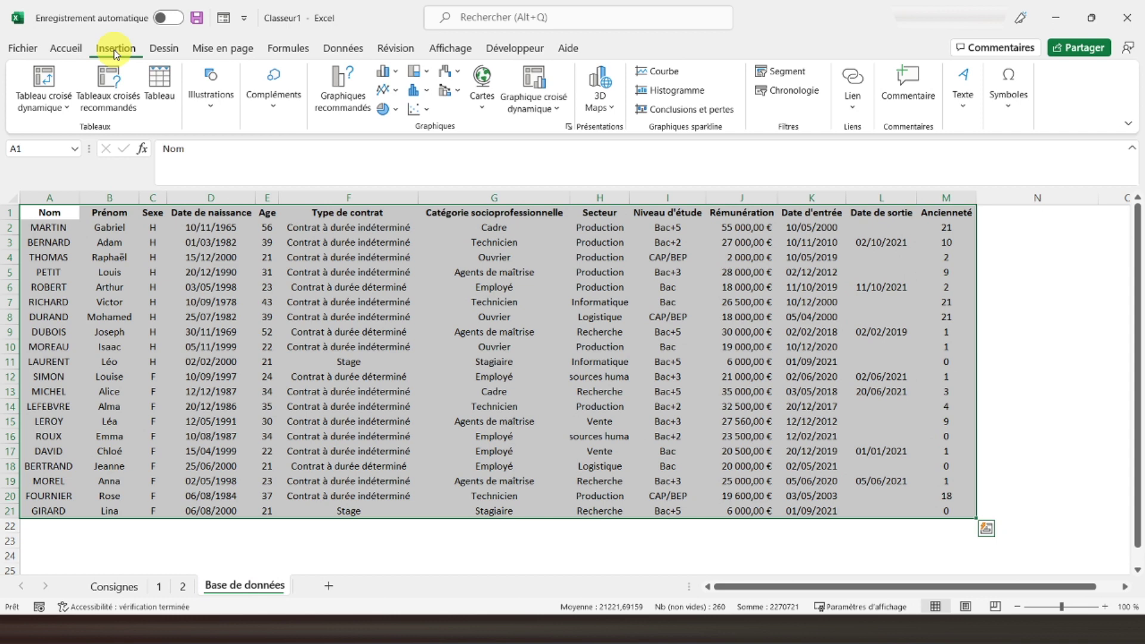
left_click(47, 110)
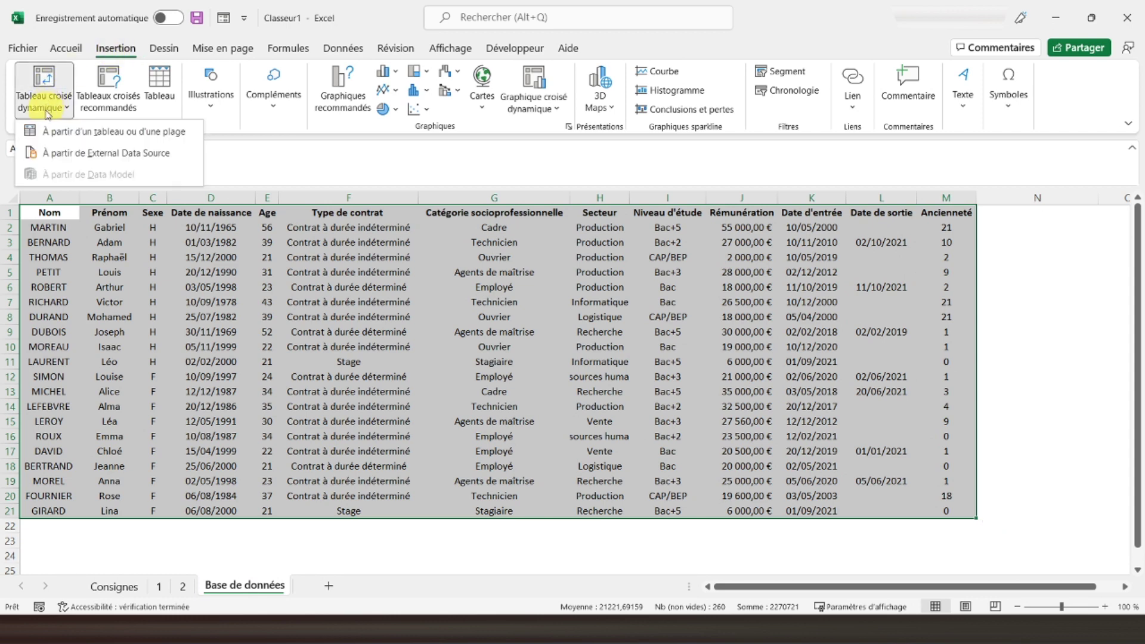
left_click(47, 133)
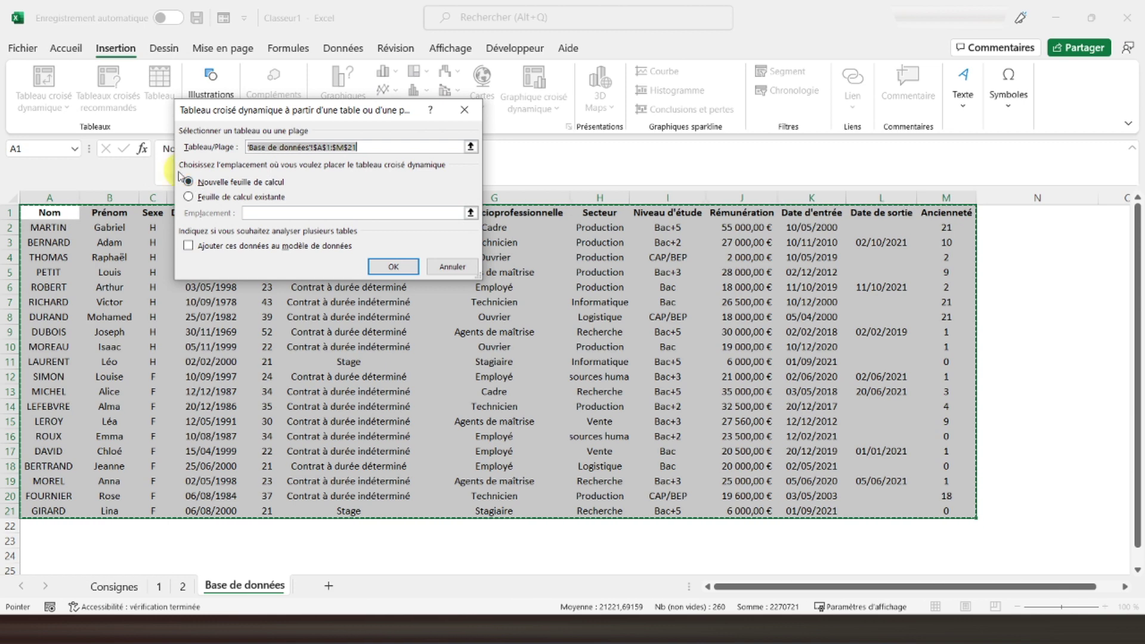
left_click(387, 267)
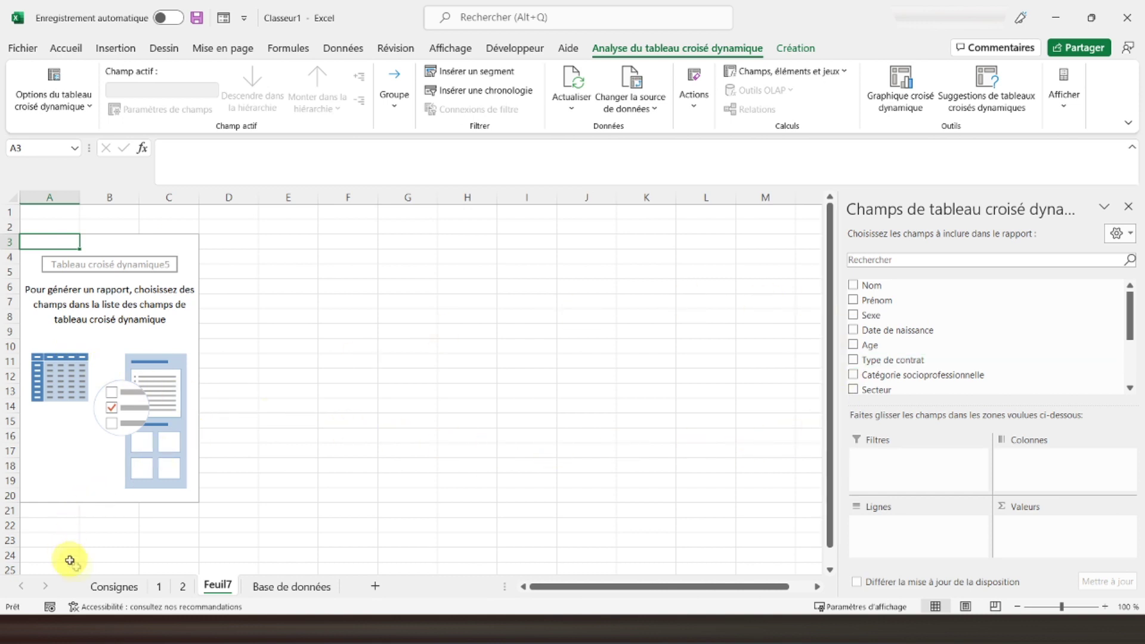
left_click(110, 586)
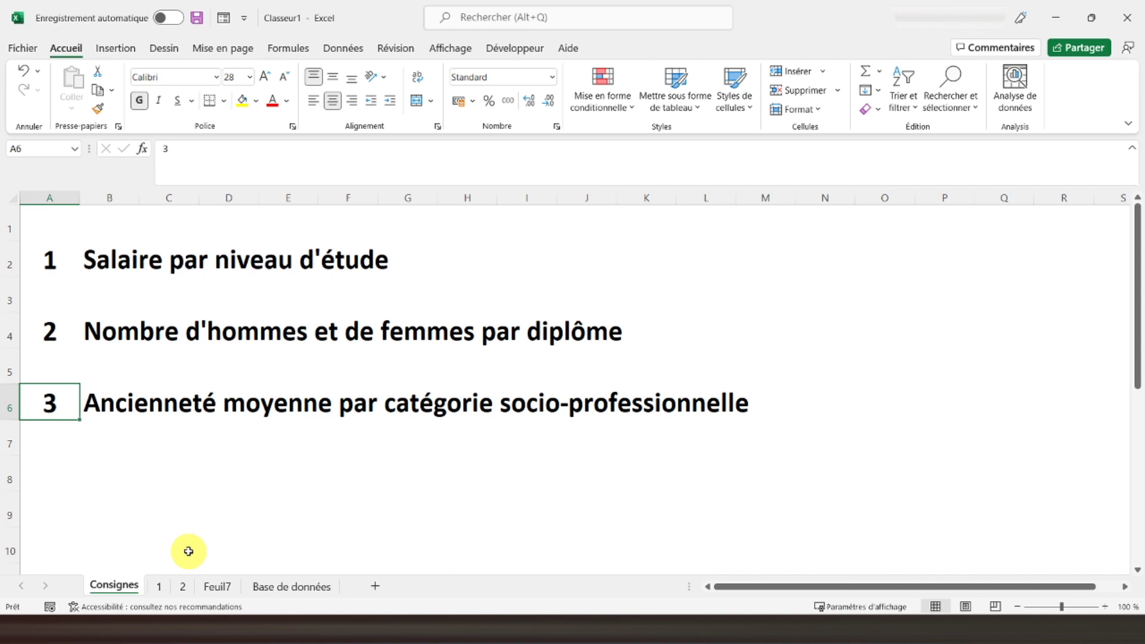
Step: Rename the Feuil7 sheet holding the empty pivot to '3'
left_click(274, 586)
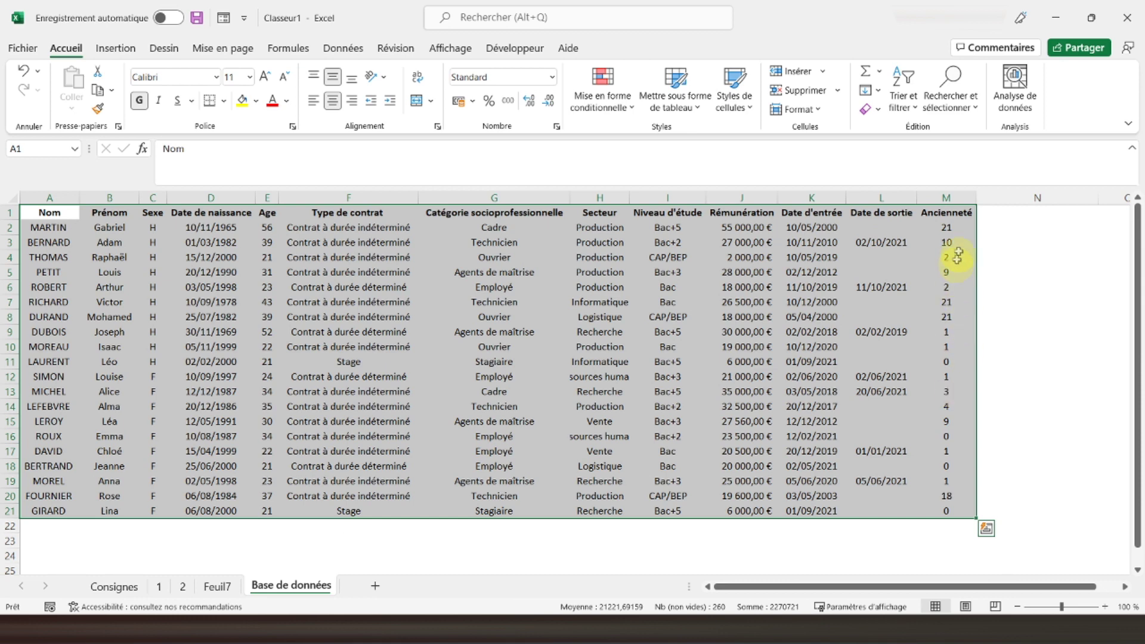
double_click(216, 586)
type("3")
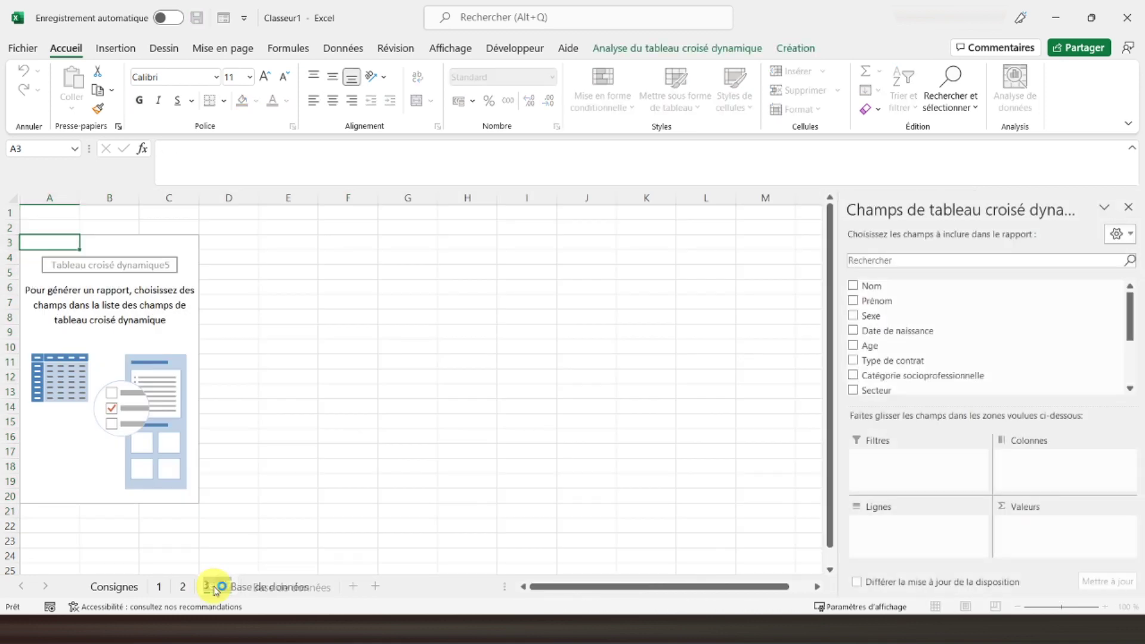
key("Return")
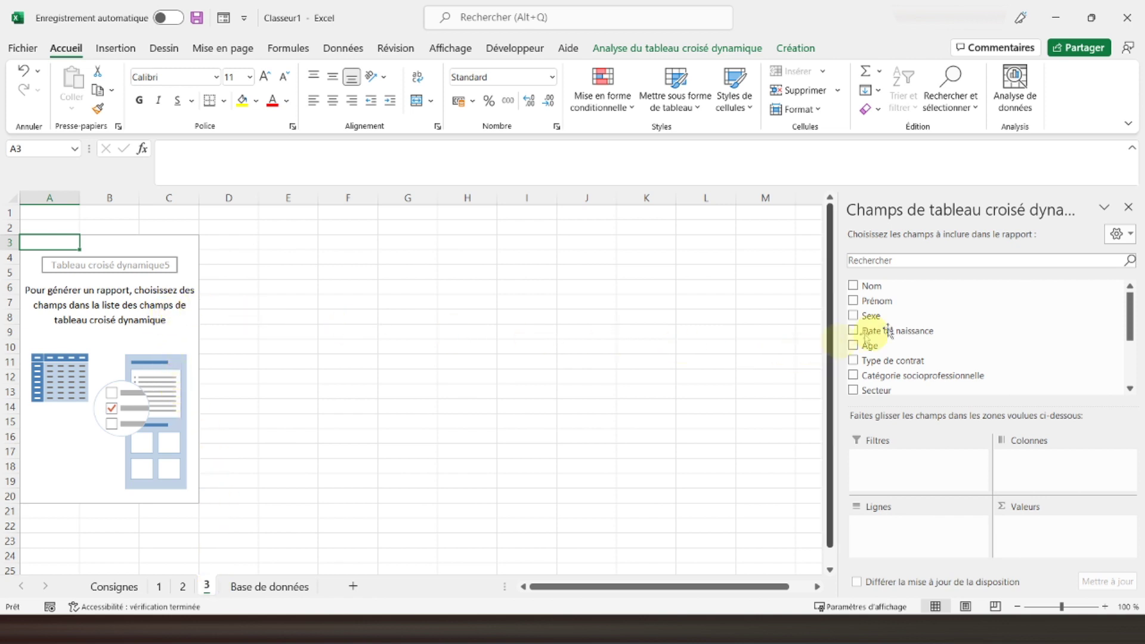
Step: Add Ancienneté to the sheet 3 pivot's values, giving a Somme de Ancienneté of 125
left_click_drag(1133, 316, 1129, 382)
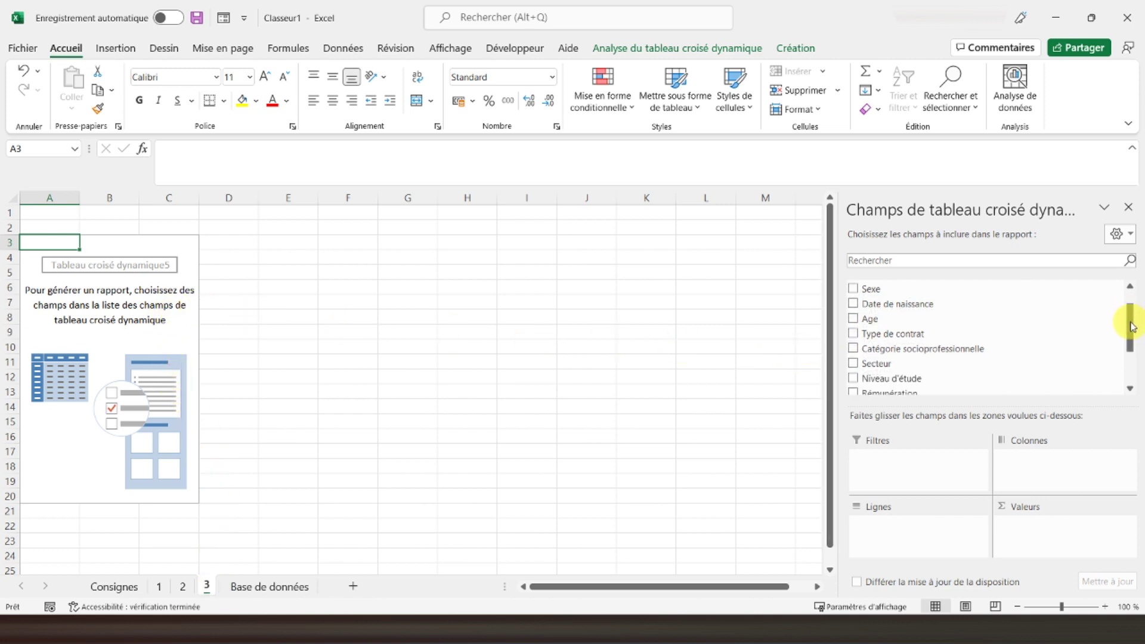
mouse_move(885, 366)
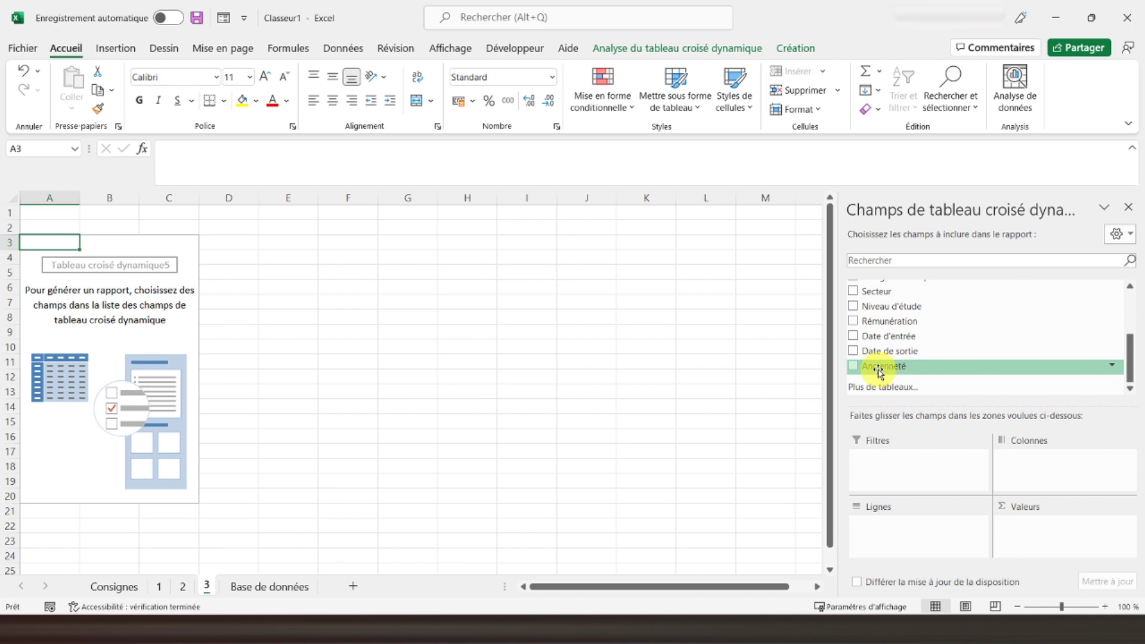
left_click_drag(880, 373, 1017, 536)
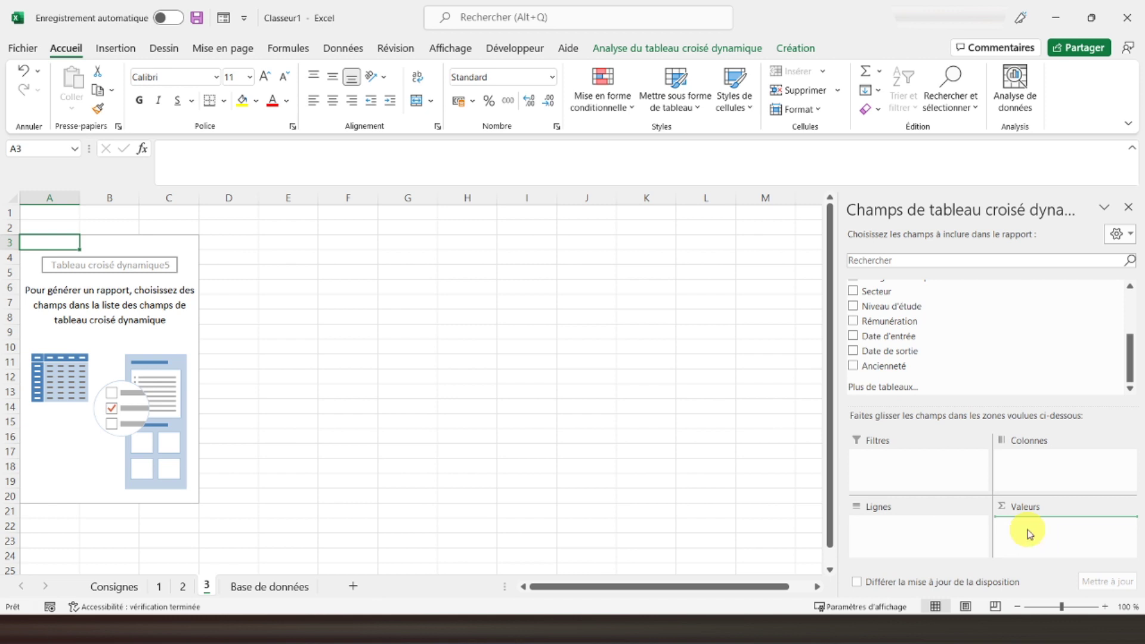
left_click_drag(1026, 527, 1020, 522)
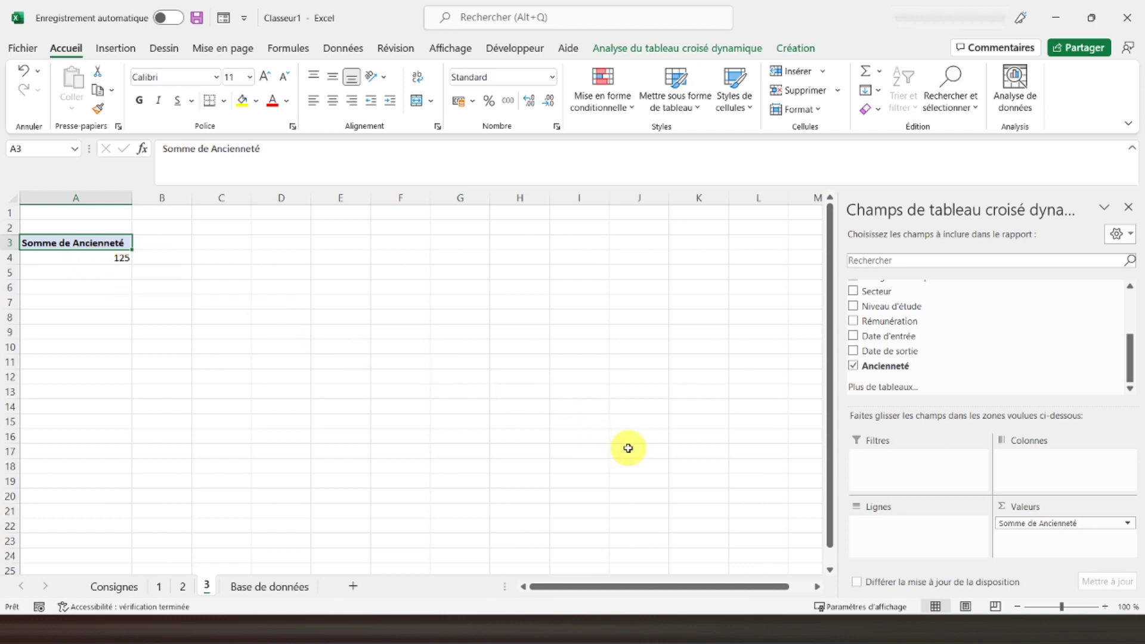
left_click(1033, 525)
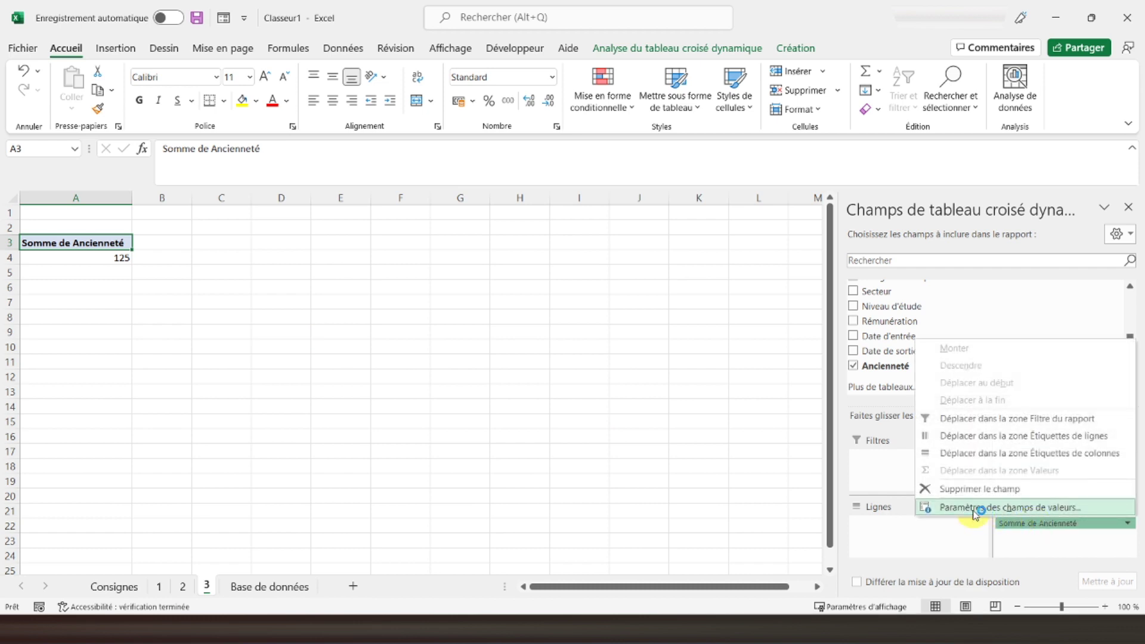
Step: Change the Ancienneté value field from Somme to Moyenne, showing 6,25
left_click(974, 508)
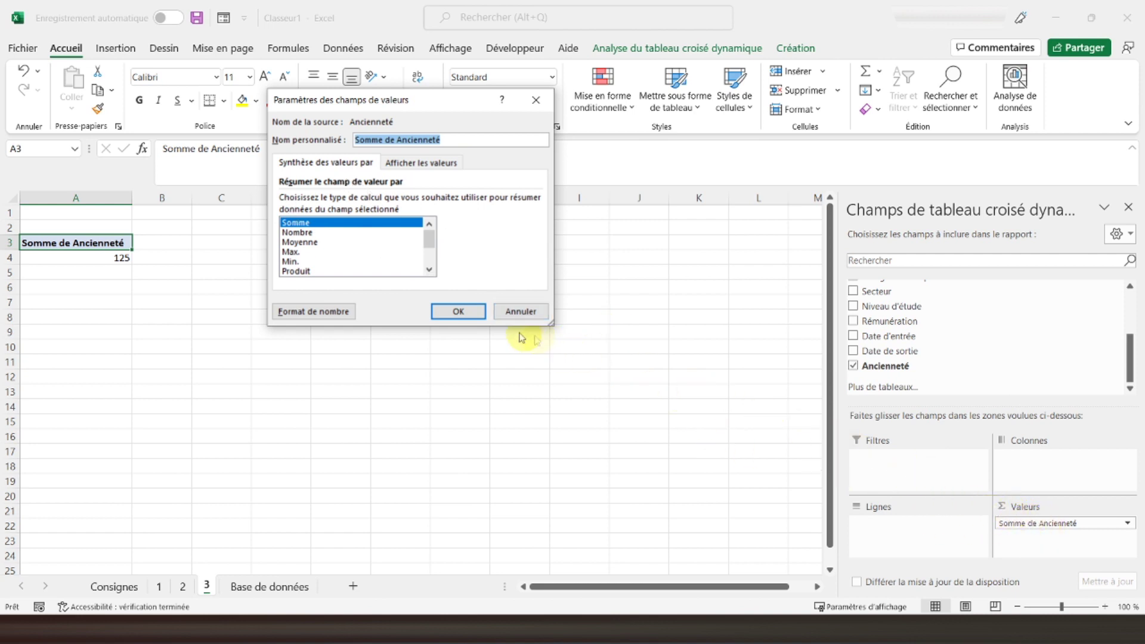
left_click(305, 242)
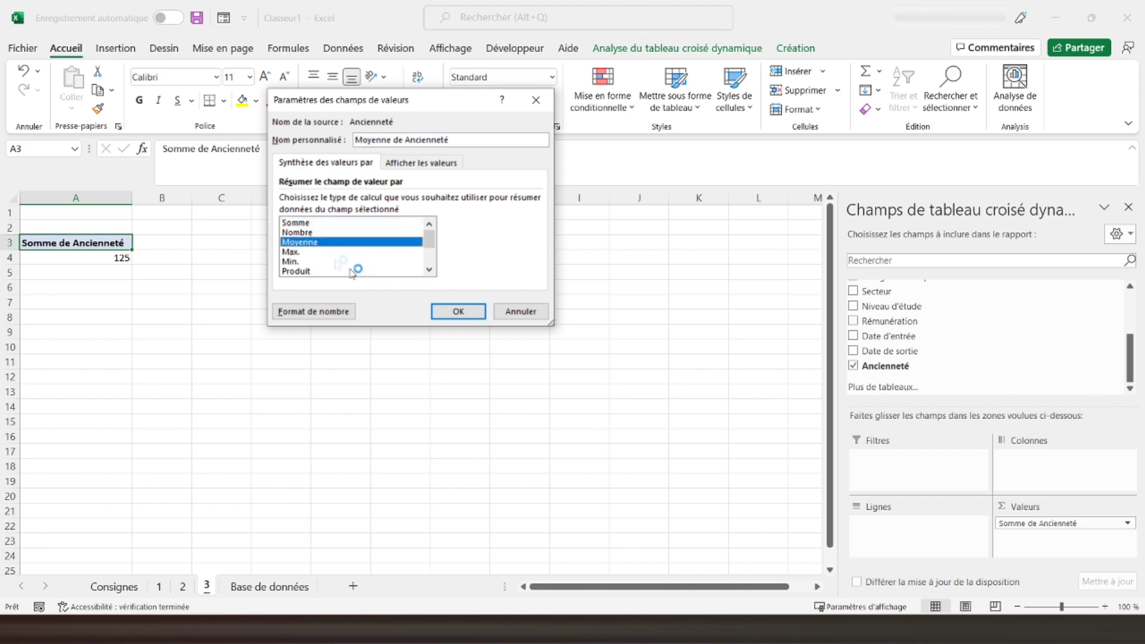
left_click(453, 310)
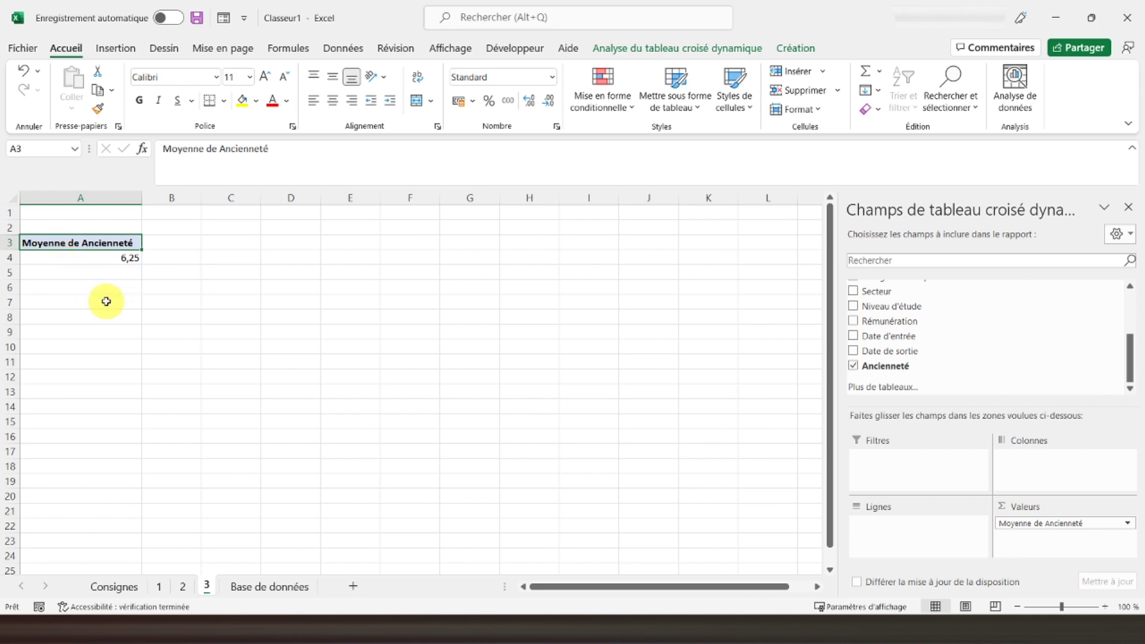
Step: Verify the 6,25 average with =MOYENNE(M2:M21) in Base de données cell M23
left_click(287, 587)
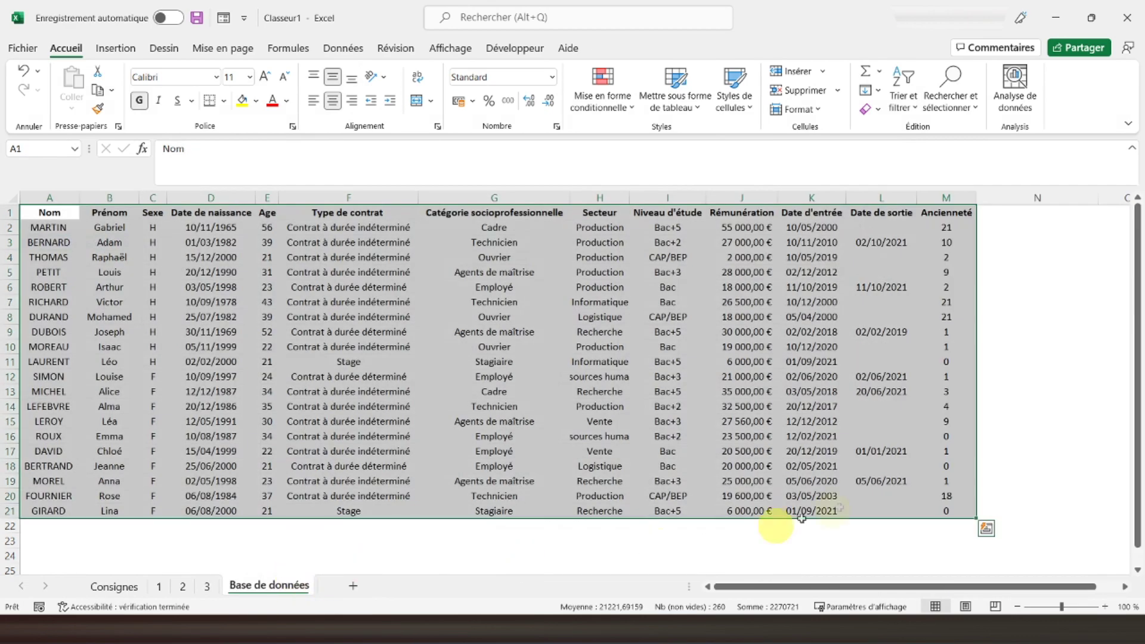
left_click(951, 539)
type("=moyenne(")
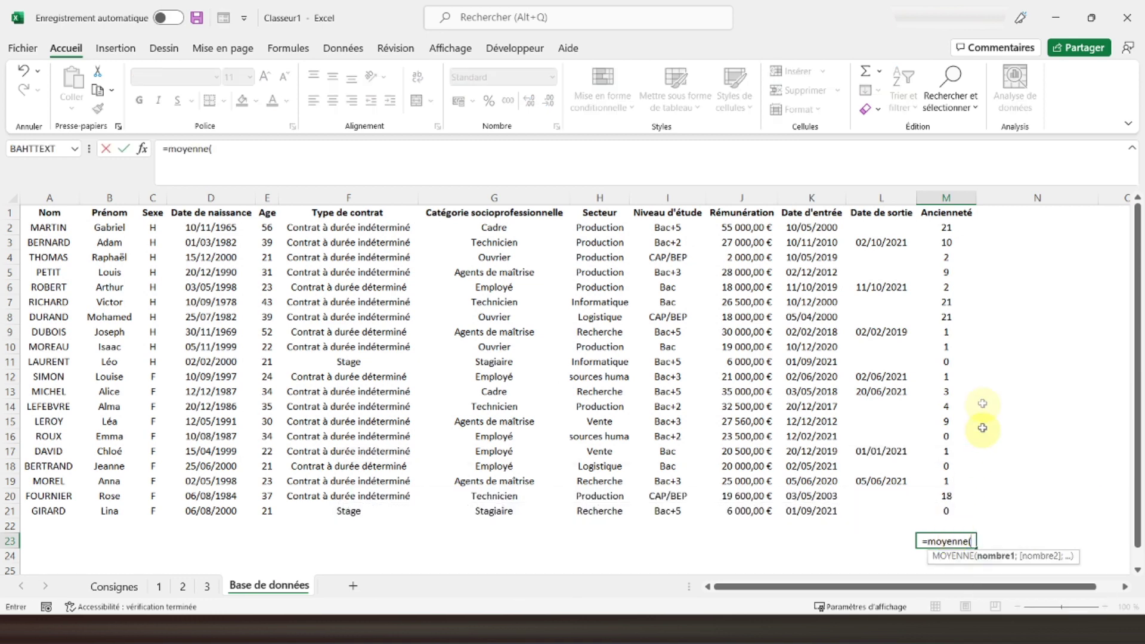
left_click(946, 227)
left_click_drag(949, 456, 936, 514)
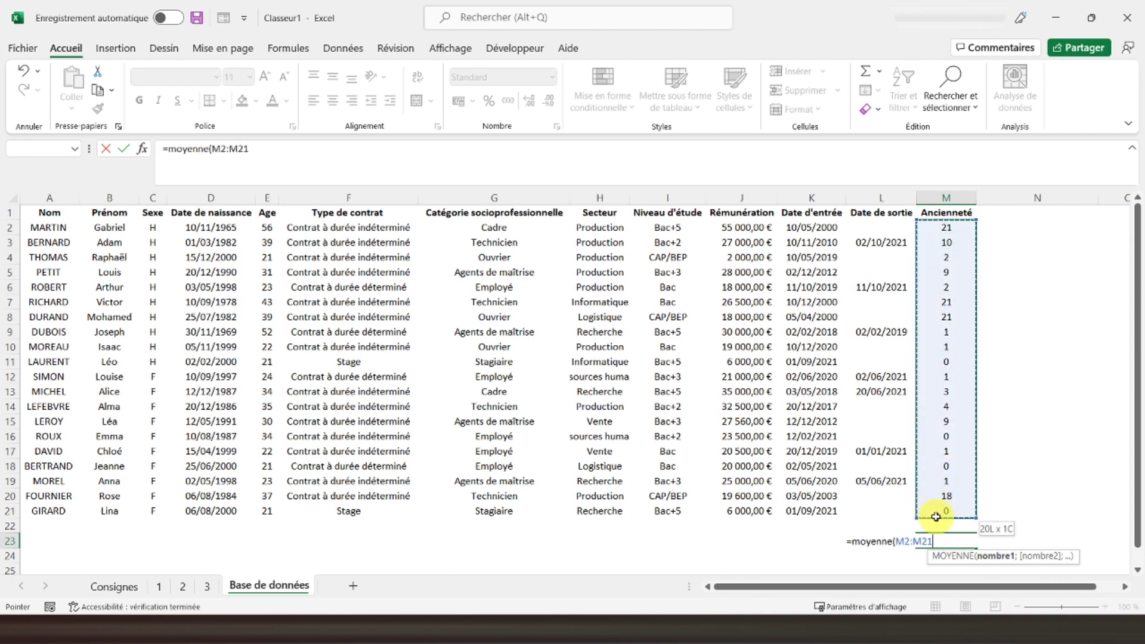
type(")")
key("Return")
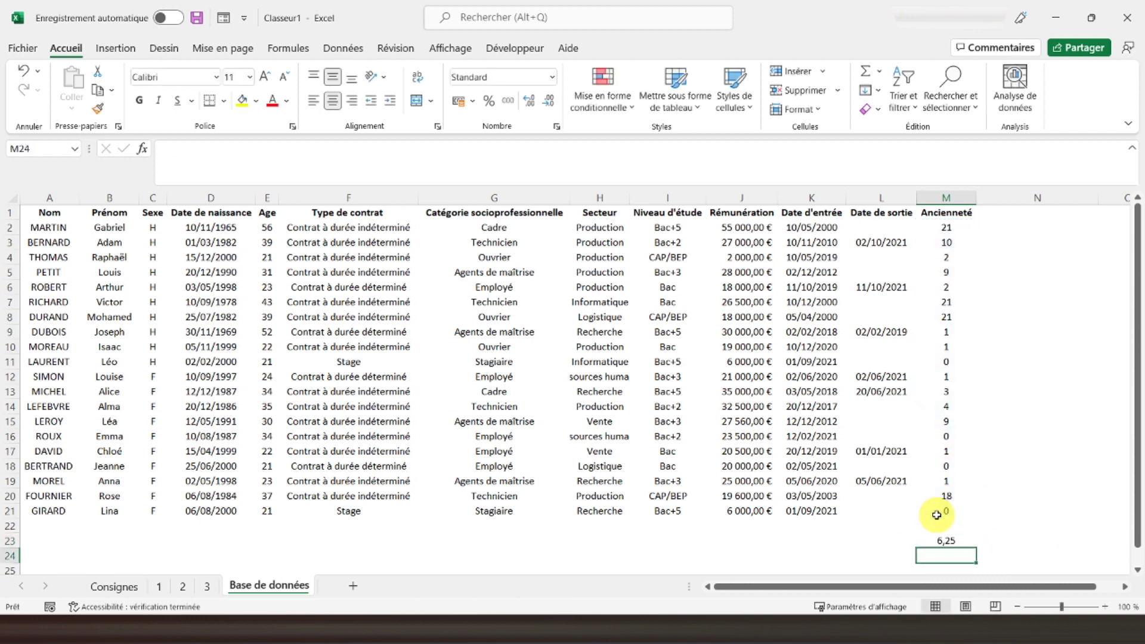
left_click(937, 541)
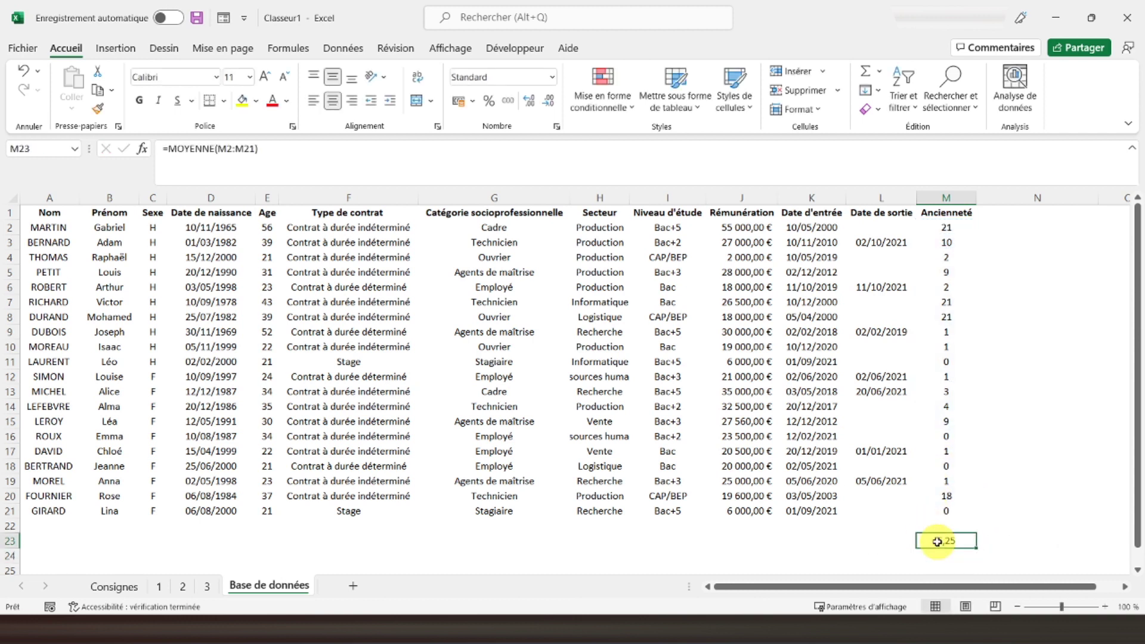
Step: Reread the tasks on Consignes and return to sheet 3's seniority pivot
left_click(207, 588)
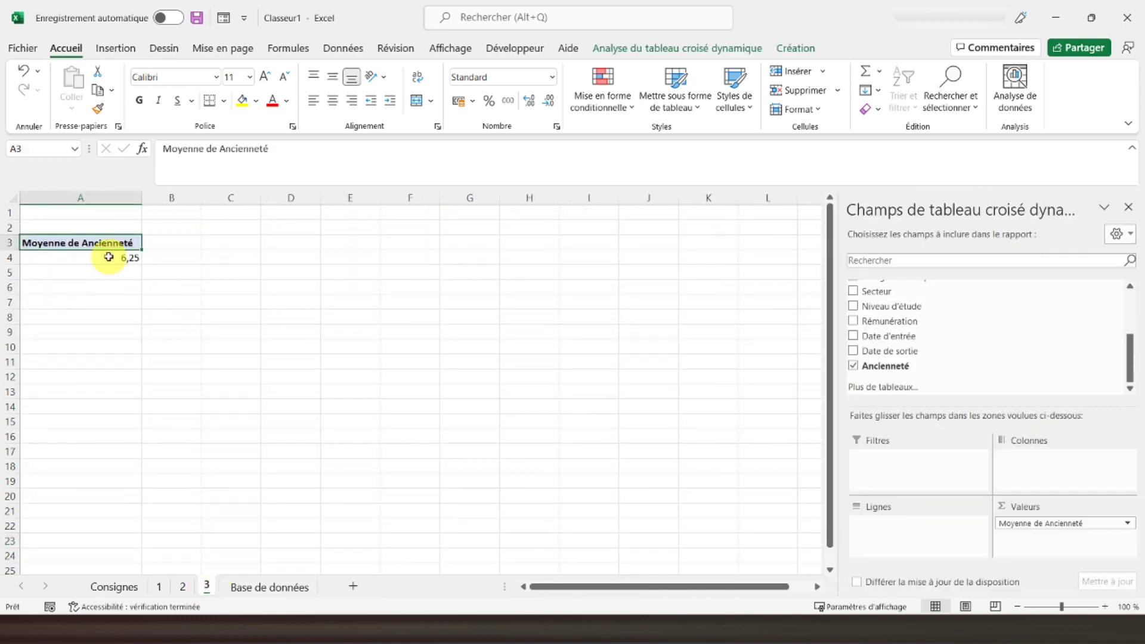
left_click(104, 590)
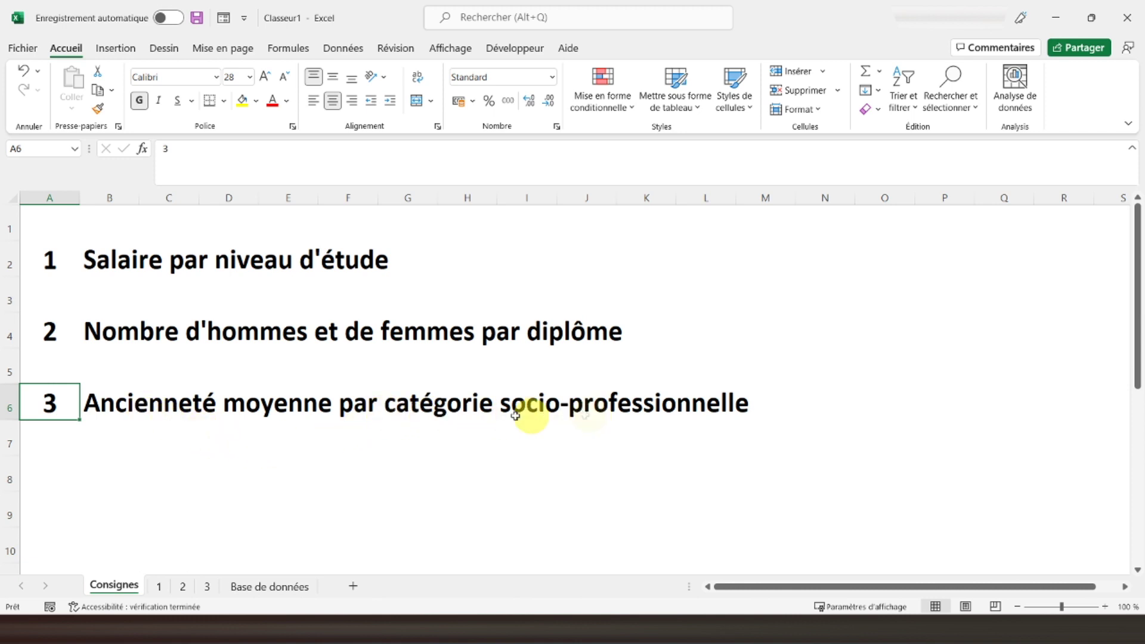
left_click(203, 589)
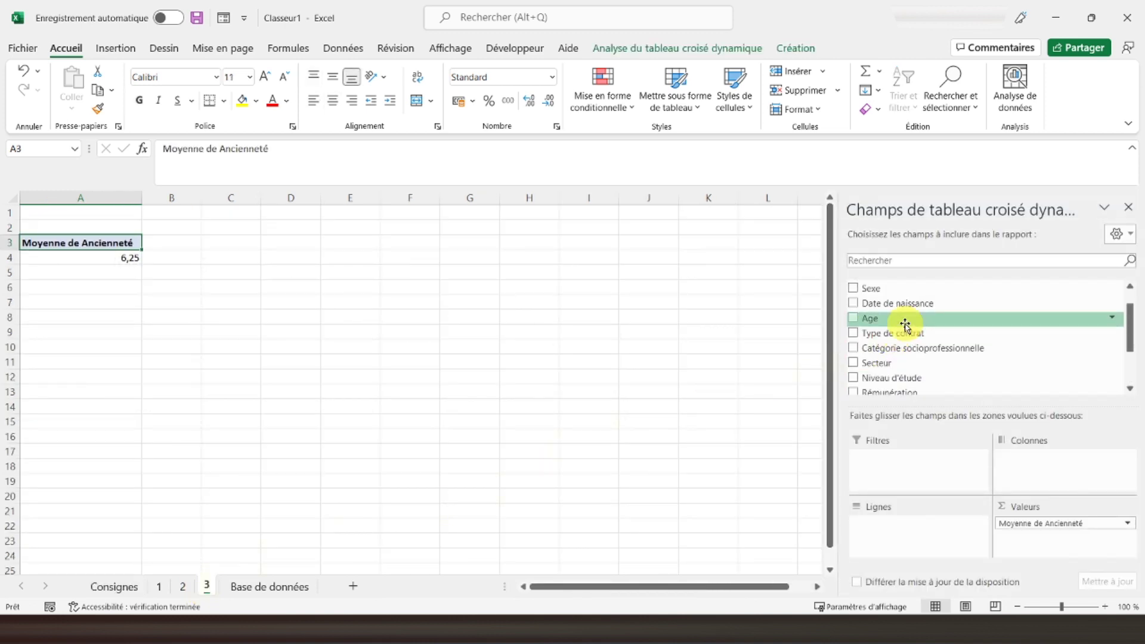
Step: List average Ancienneté per Catégorie socioprofessionnelle in rows, e.g. Cadre 12, Technicien 13,25, Stagiaire 0
left_click_drag(892, 355, 1039, 471)
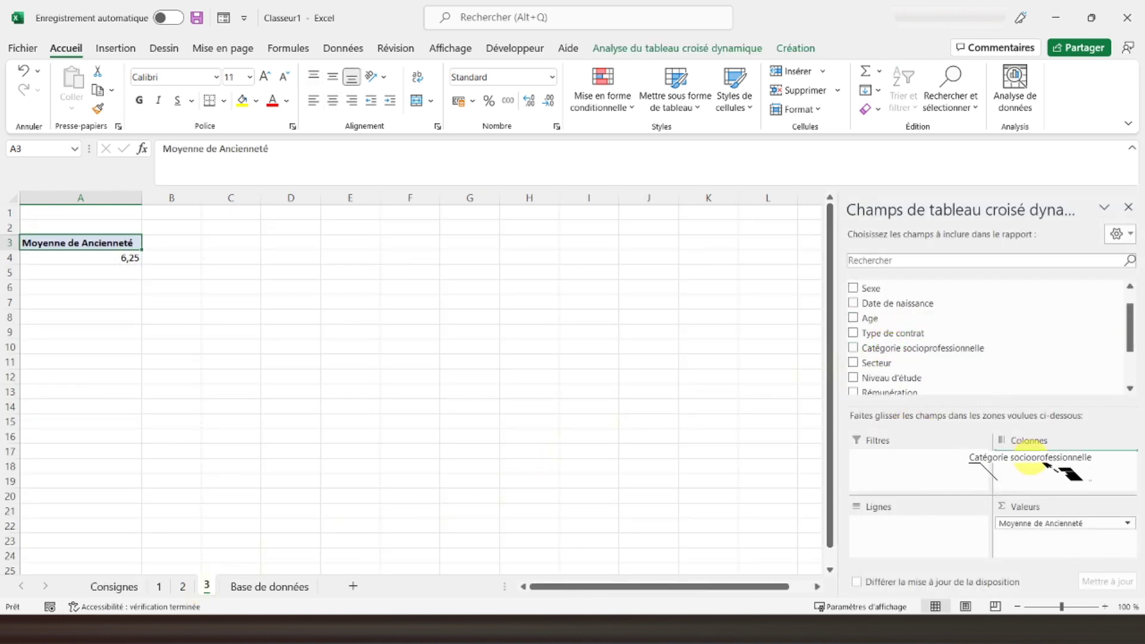
left_click_drag(1039, 471, 909, 535)
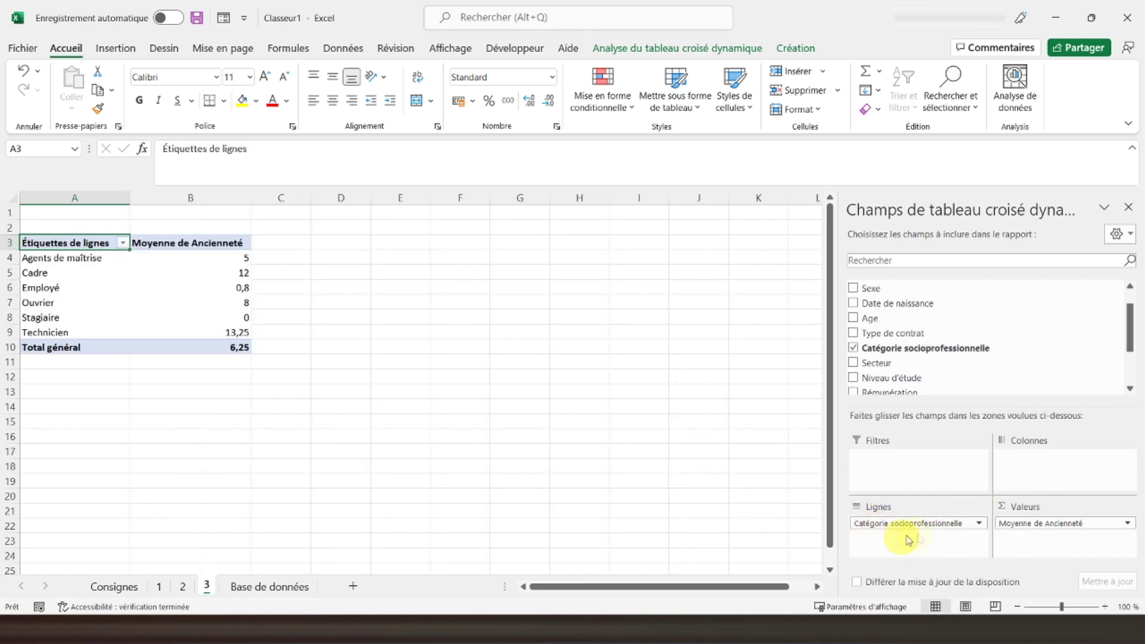
left_click(64, 212)
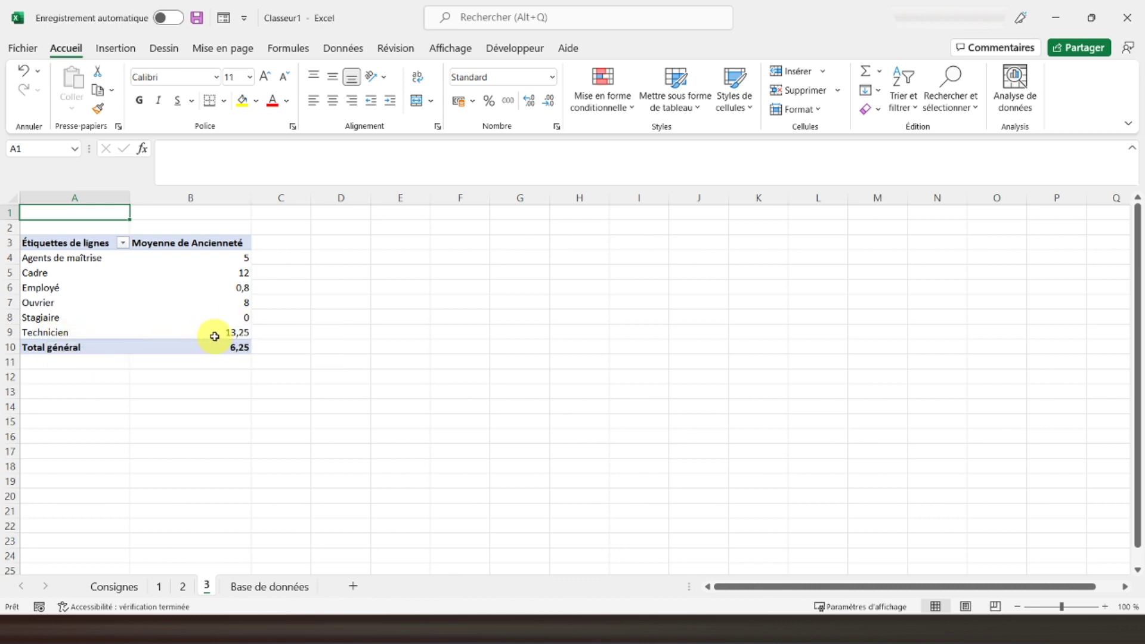
left_click(219, 335)
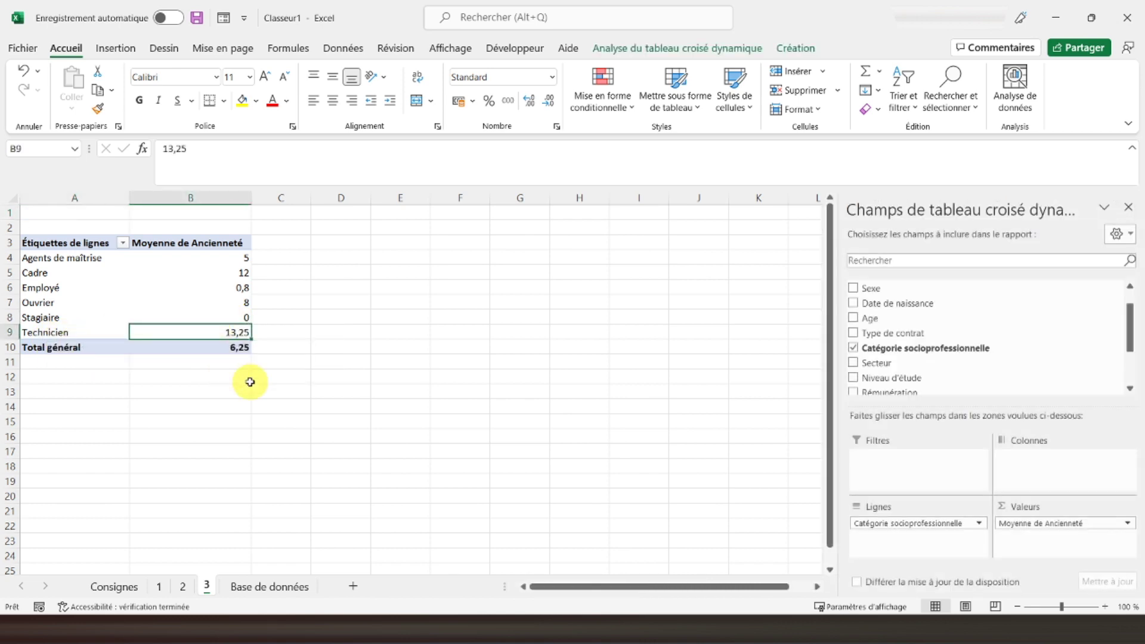
left_click(57, 218)
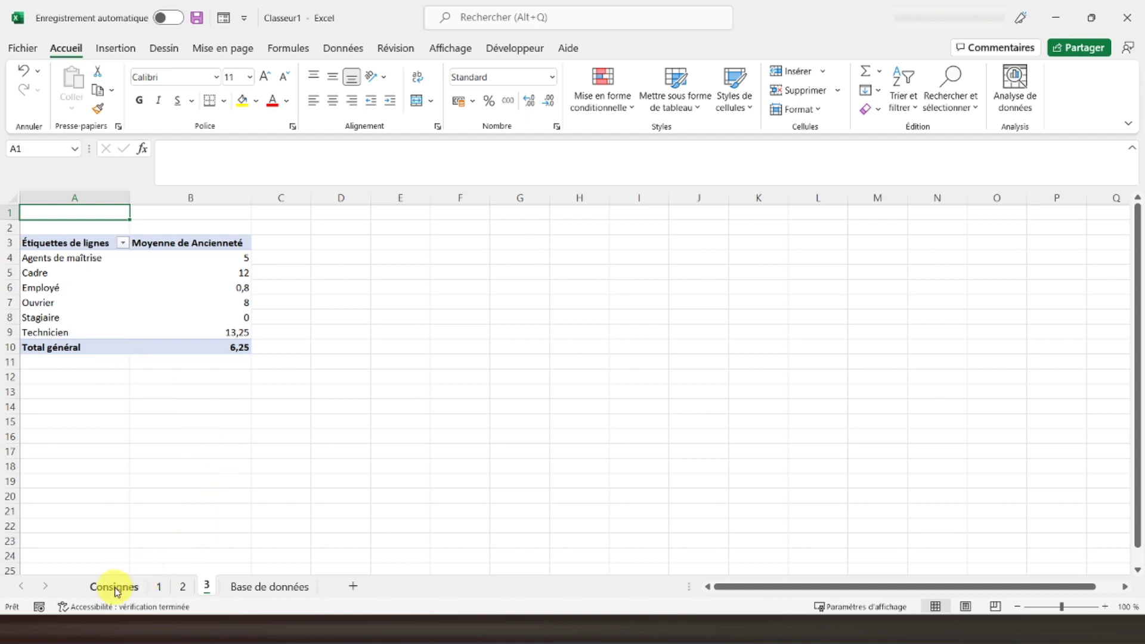
left_click(117, 587)
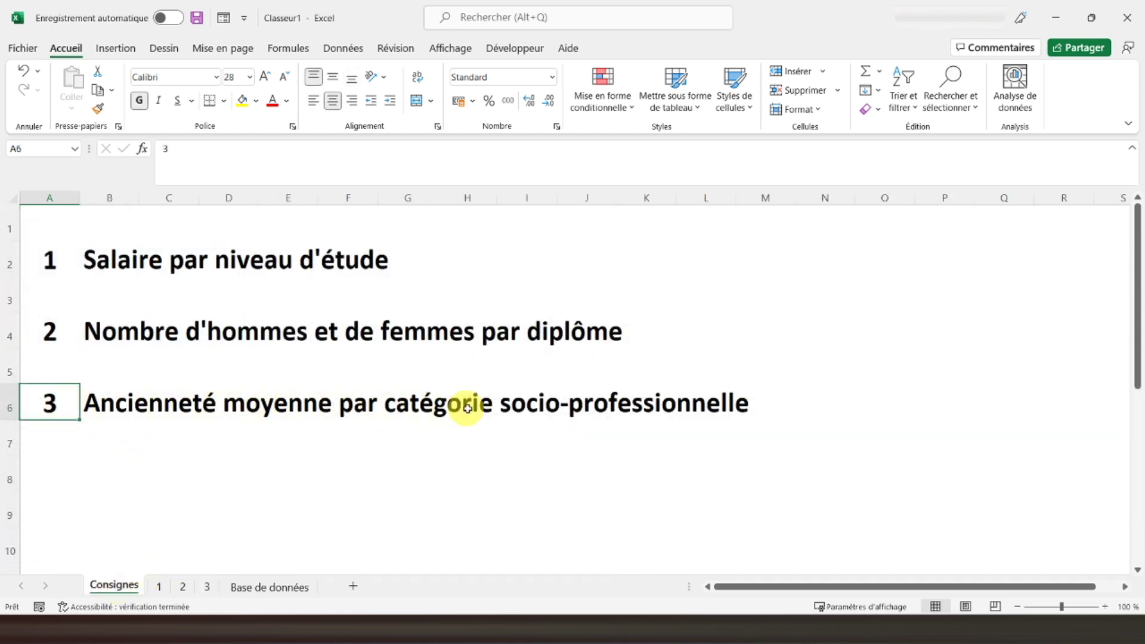
left_click(45, 225)
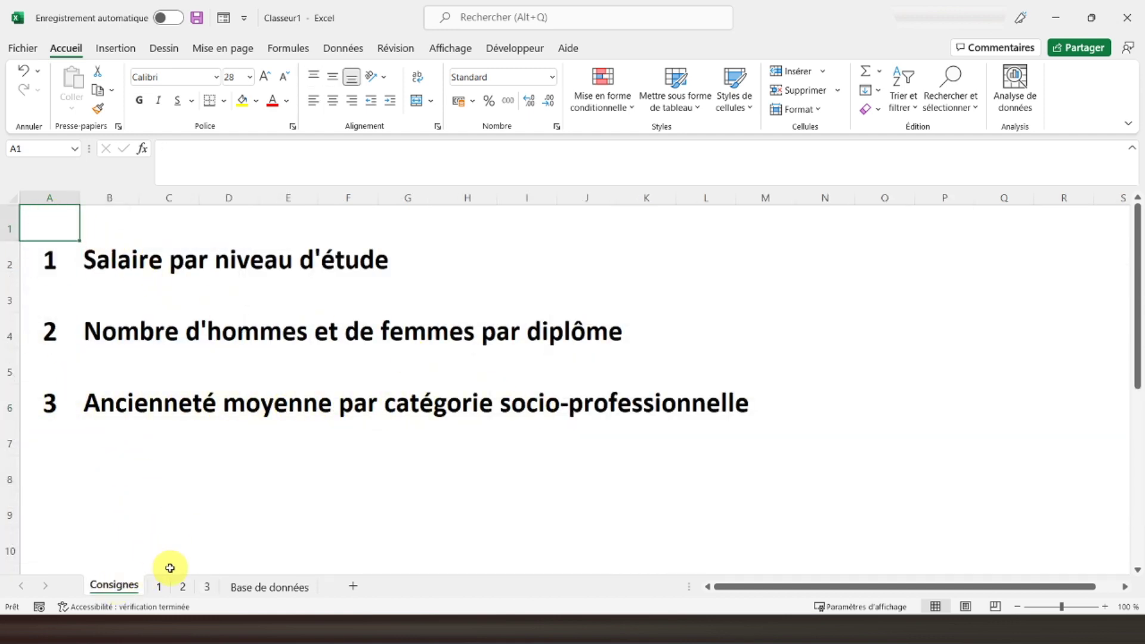
left_click(160, 587)
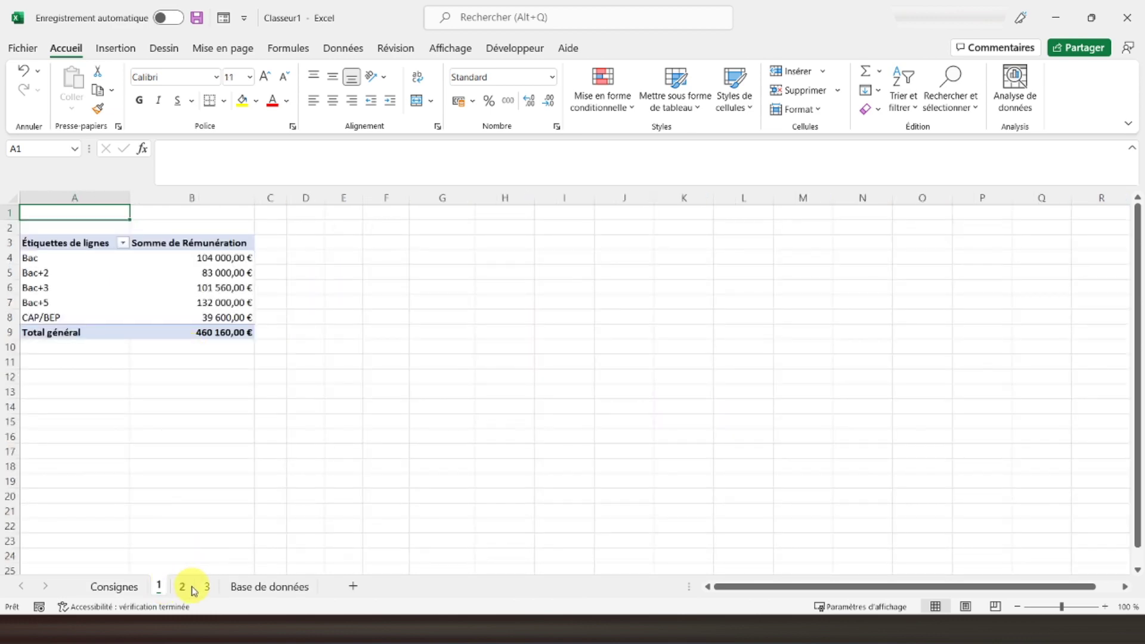
left_click(183, 587)
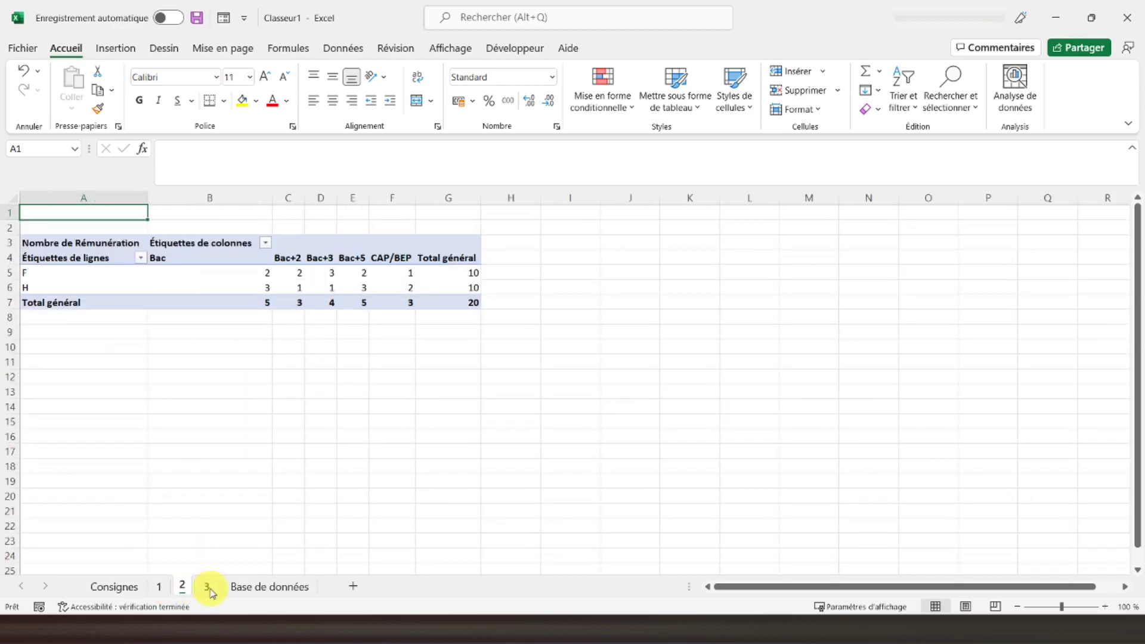
left_click(208, 588)
left_click(260, 587)
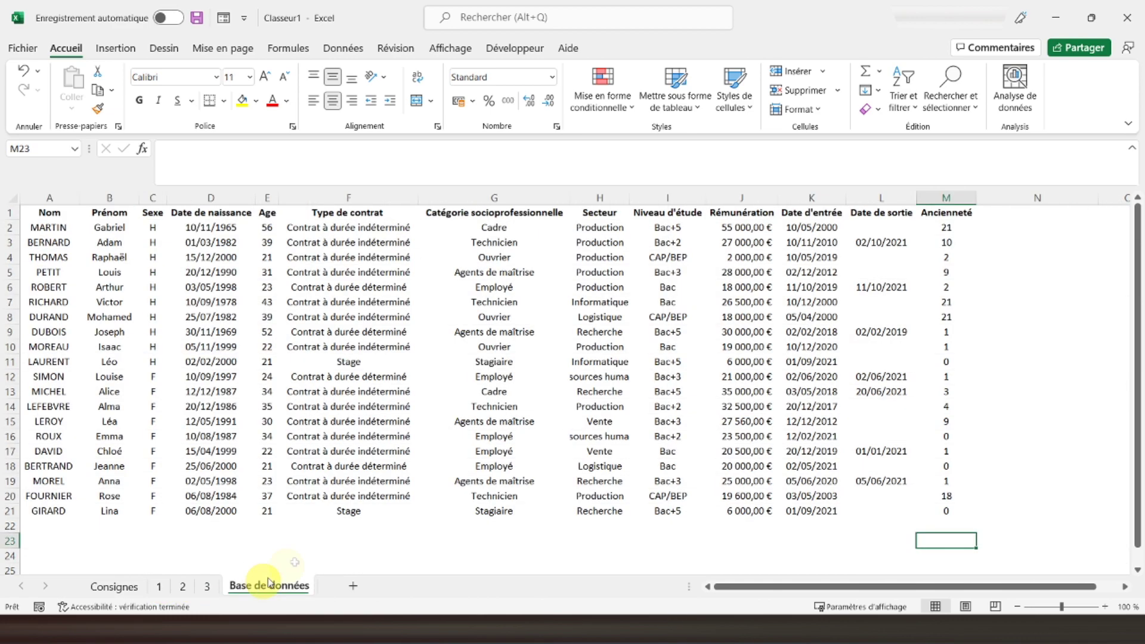
left_click(208, 588)
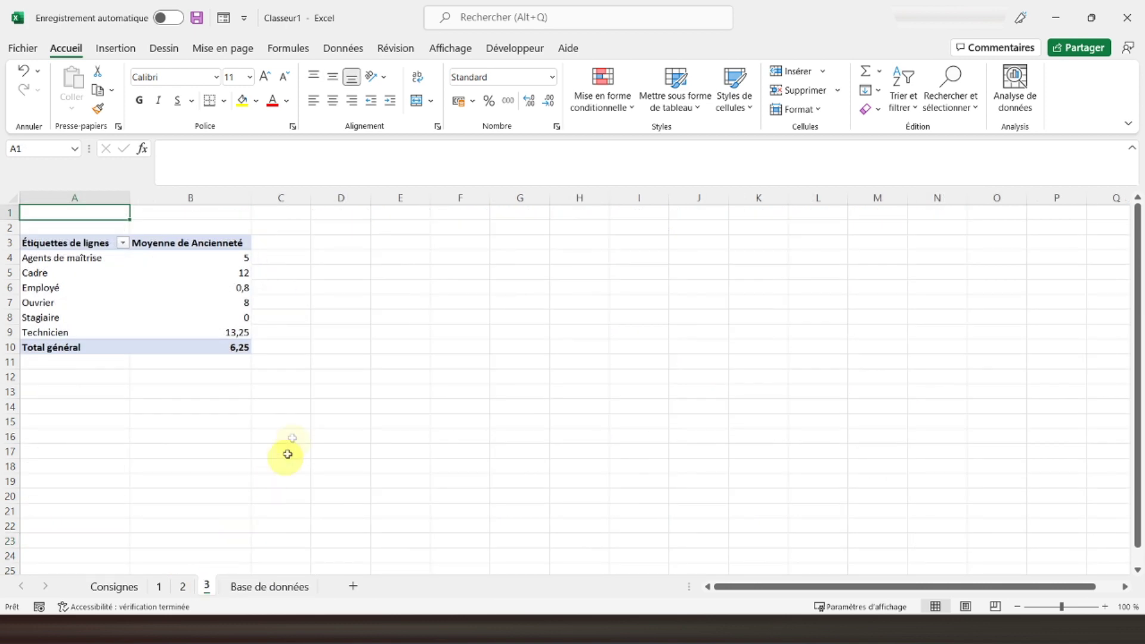
left_click(71, 239)
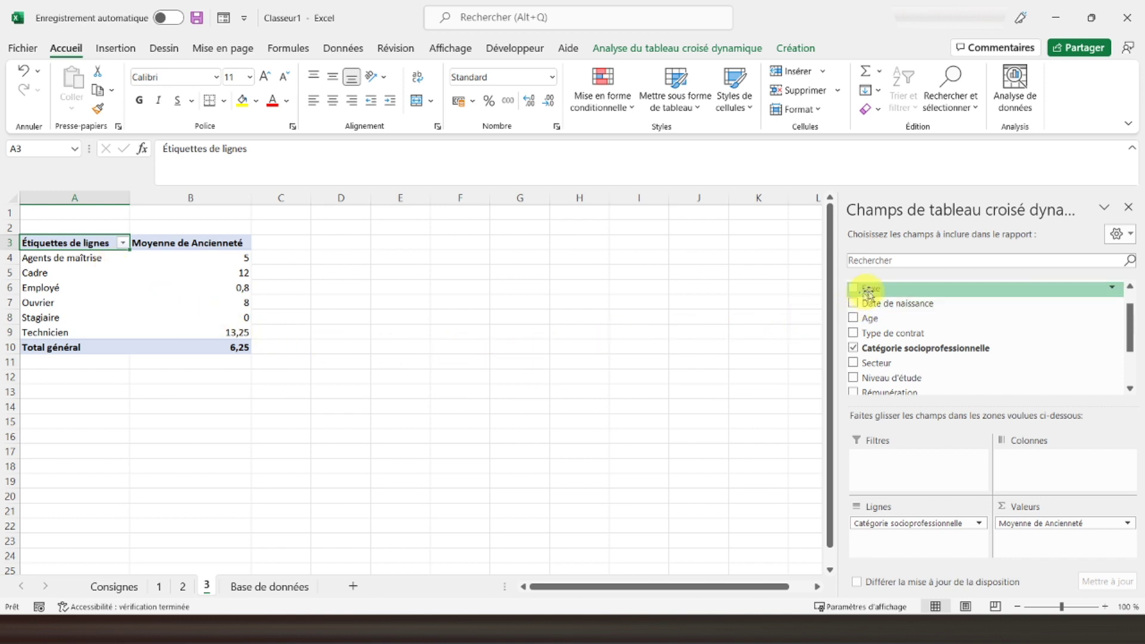
Step: Add Sexe as a pivot filter and show only F
left_click_drag(882, 288, 888, 462)
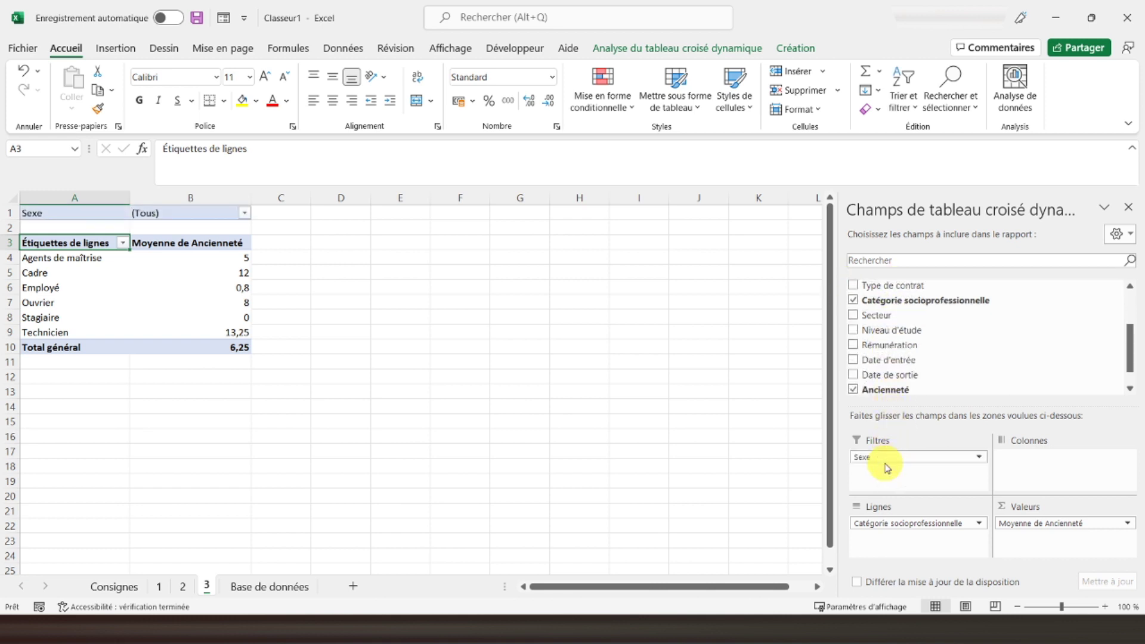
left_click(156, 212)
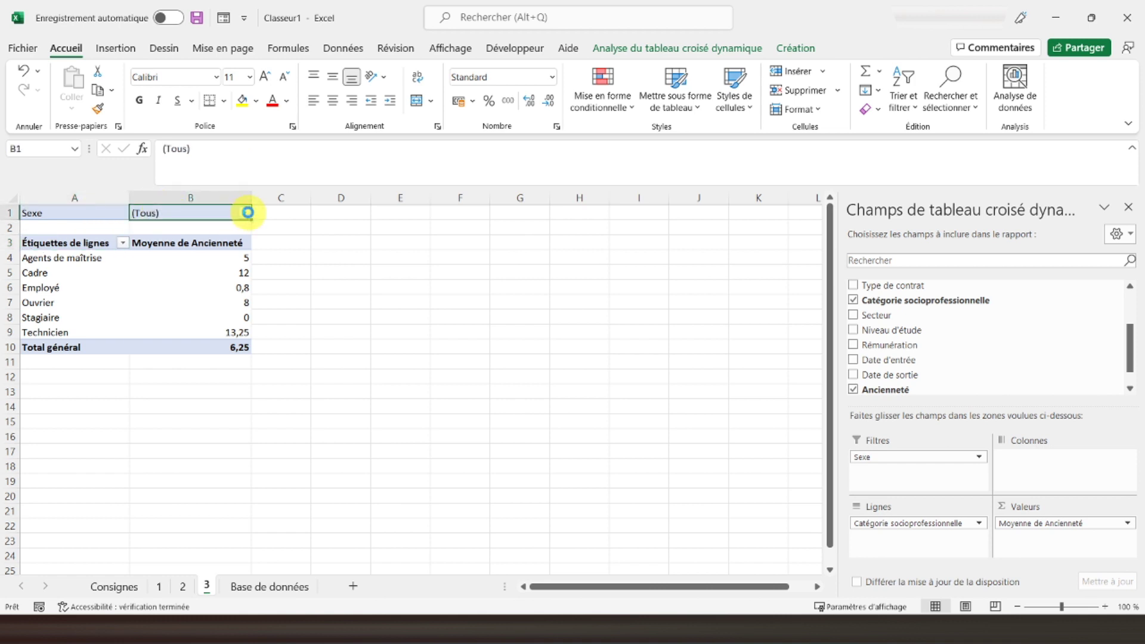
left_click(248, 213)
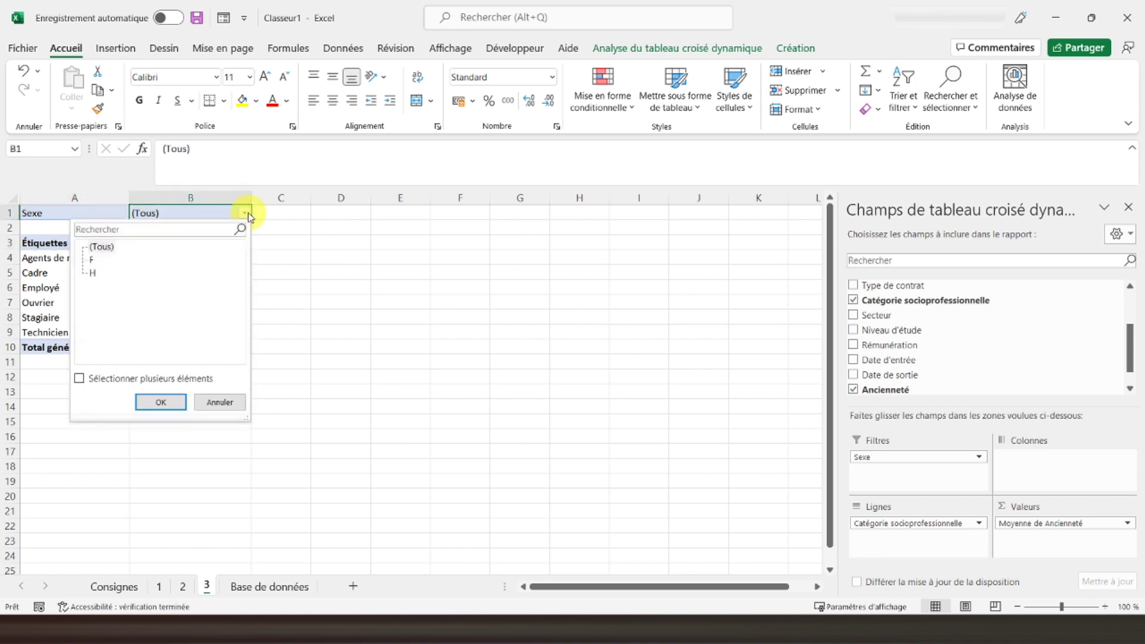
left_click(94, 261)
left_click(160, 402)
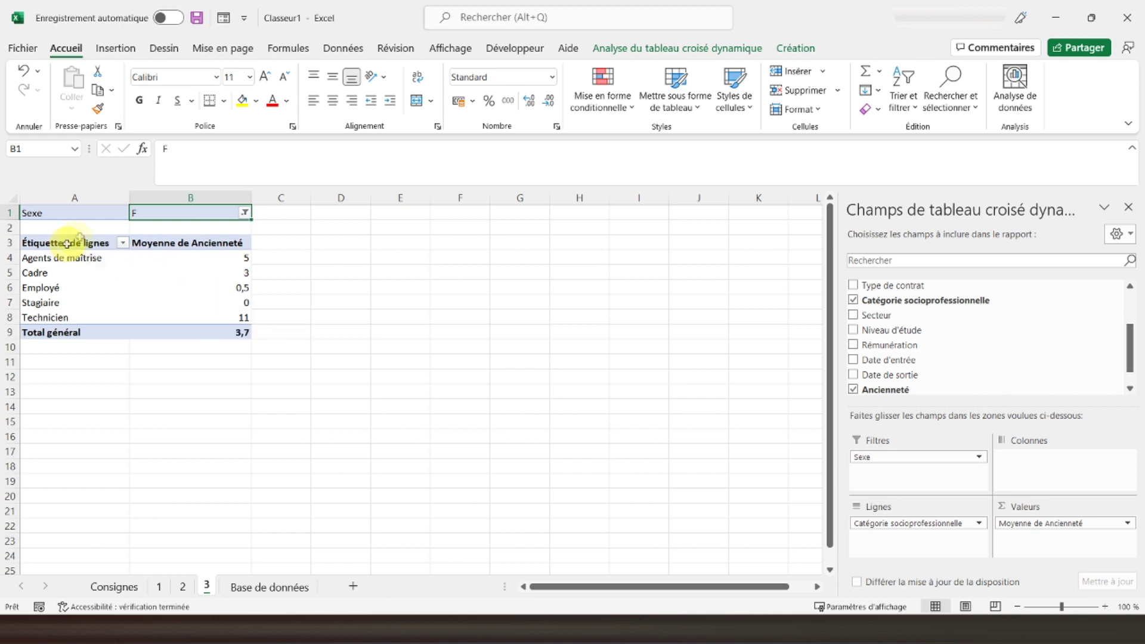
Step: Switch the Sexe filter to H, giving an overall average Ancienneté of 8,8
left_click(245, 213)
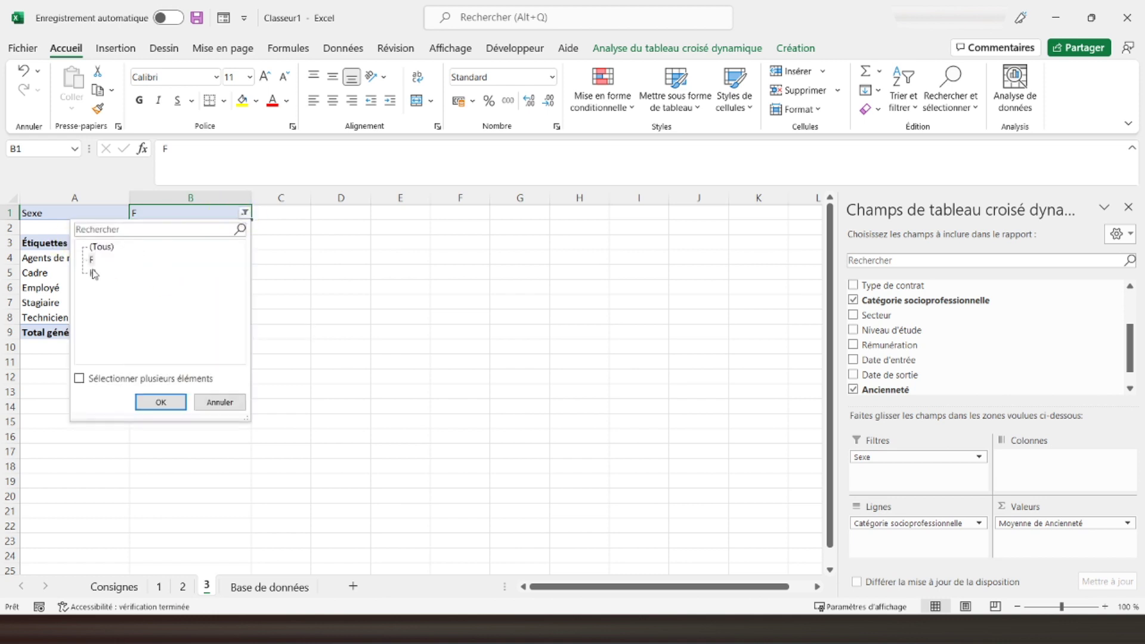
left_click(160, 402)
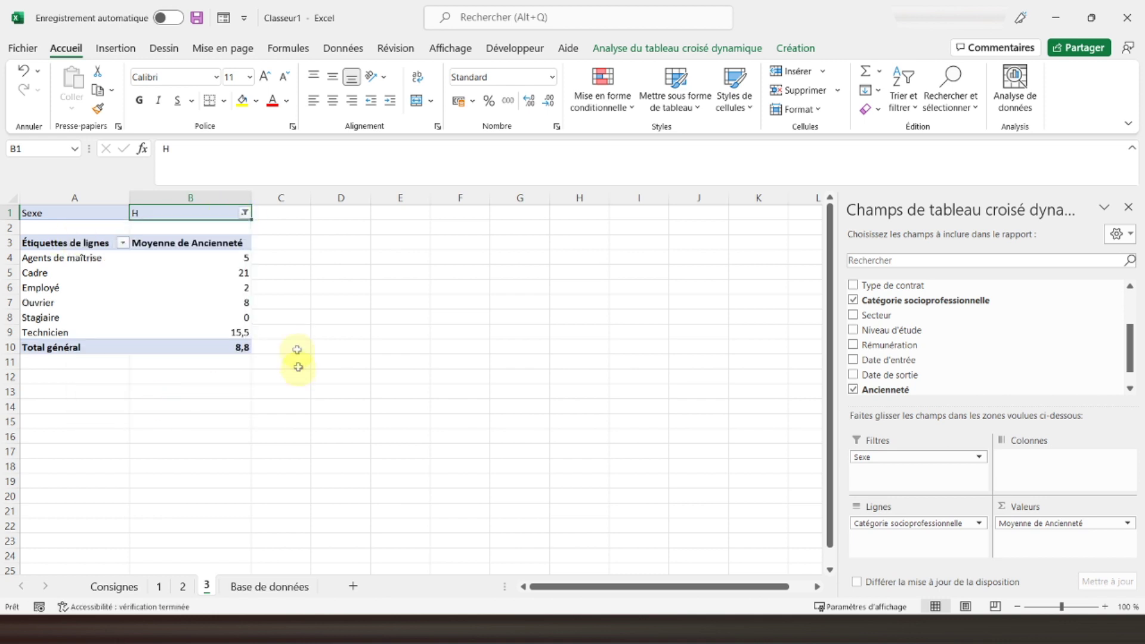
left_click(75, 213)
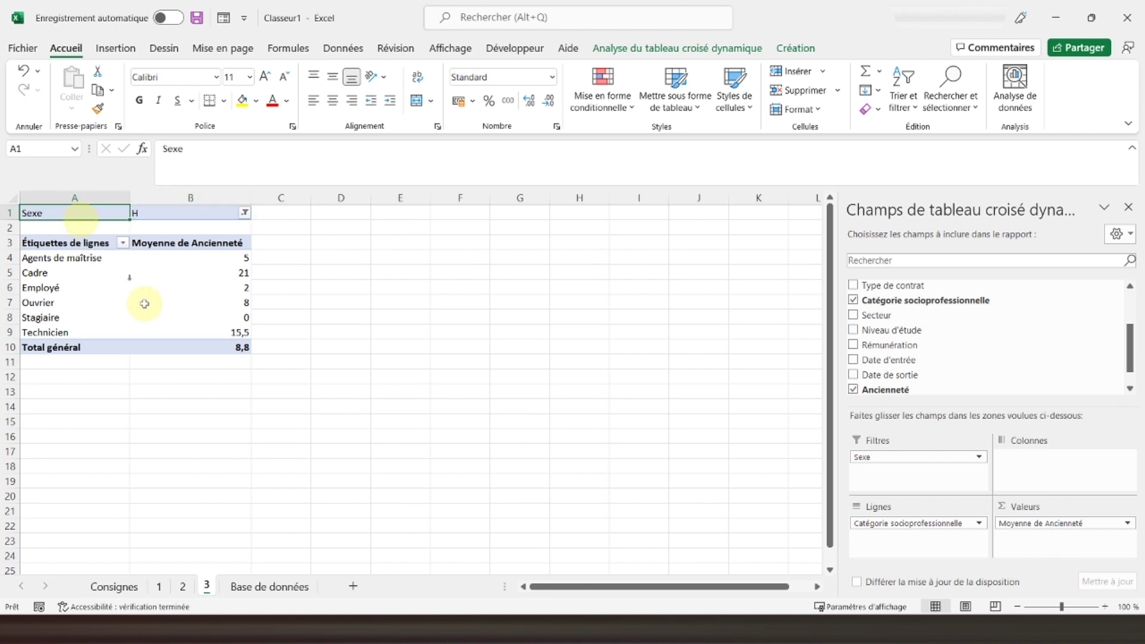
left_click(183, 586)
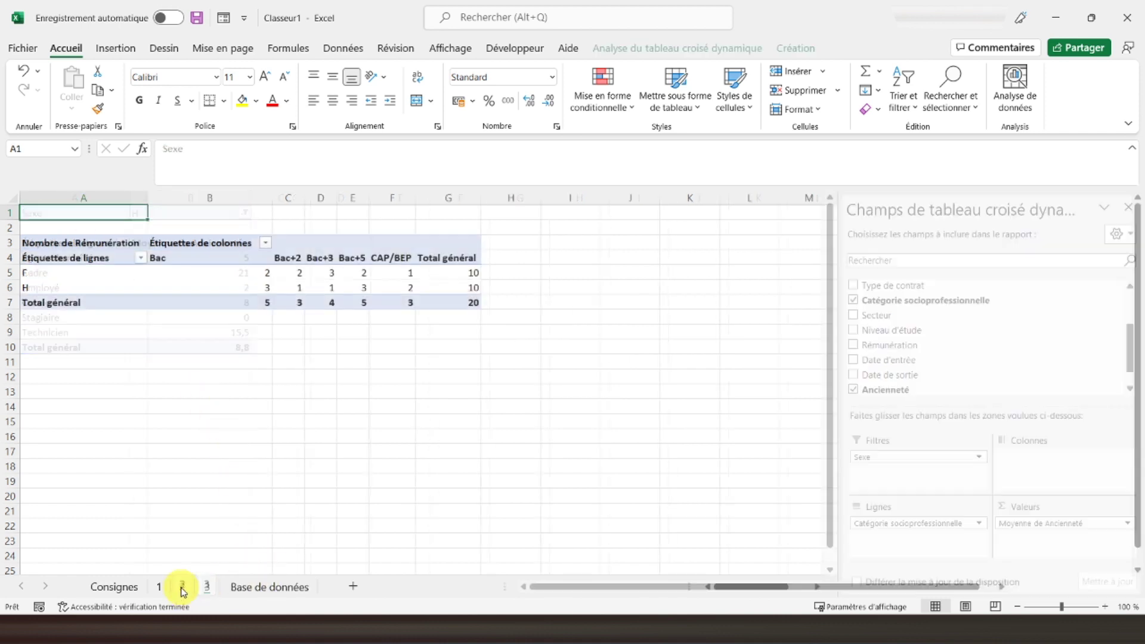
Step: Review pivot sheets 1, 2 and 3, then end on the Base de données table at cell A1
left_click(157, 588)
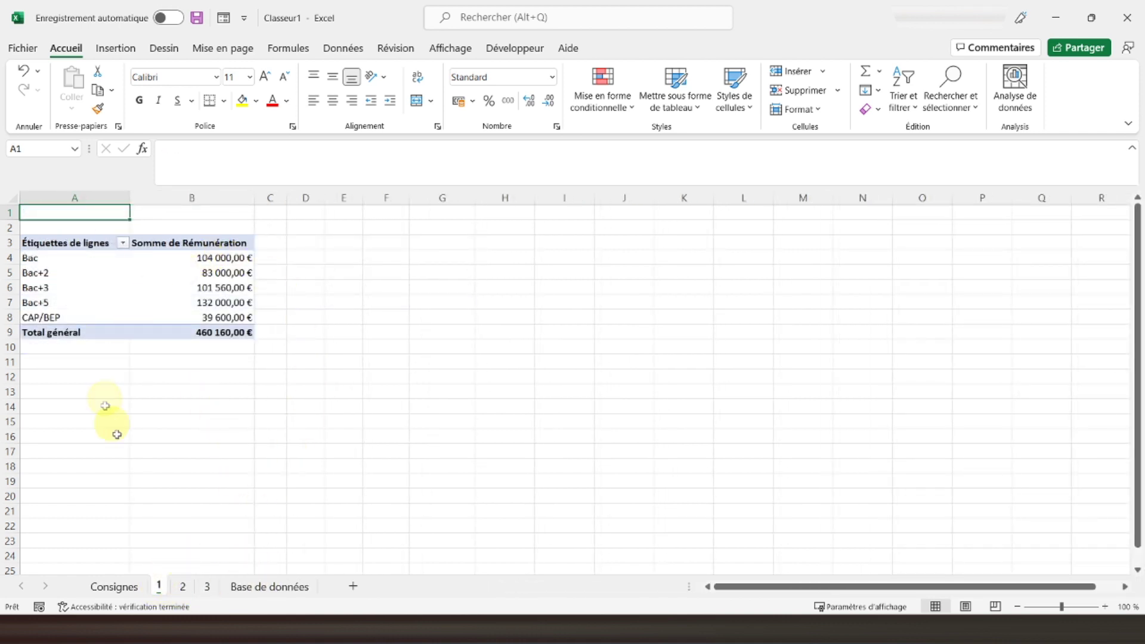
left_click(183, 586)
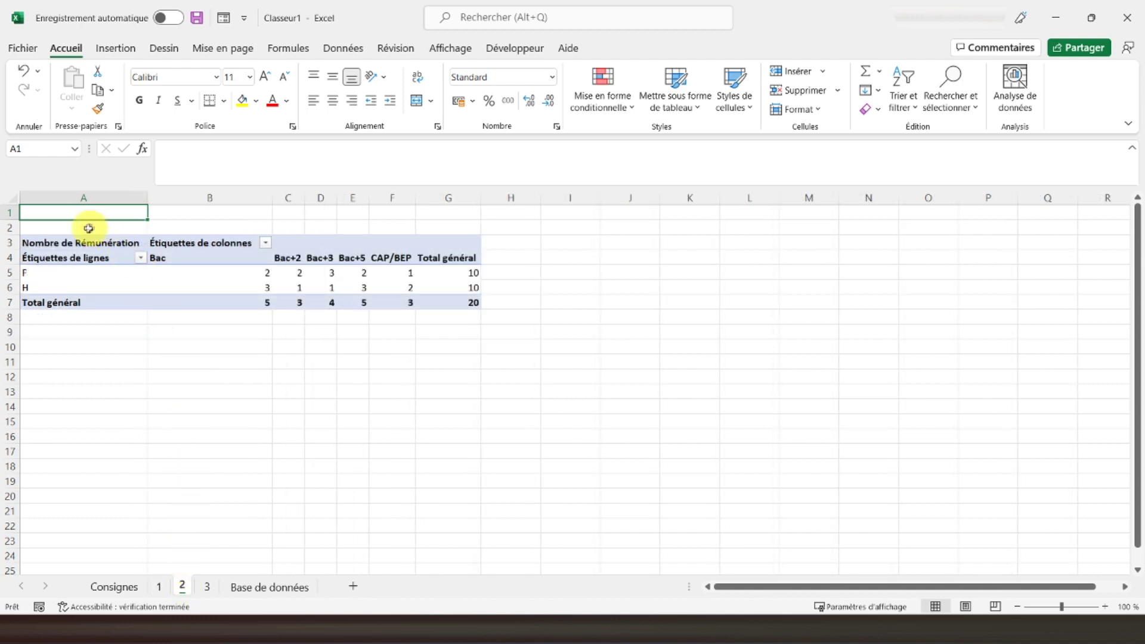
left_click(207, 586)
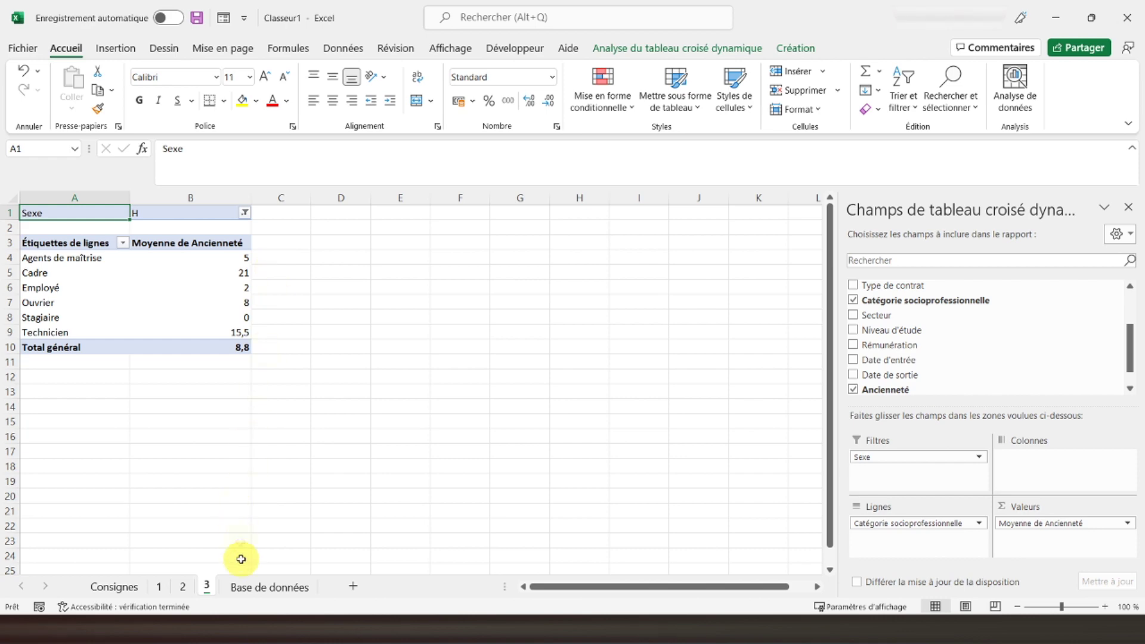
left_click(251, 586)
left_click(48, 215)
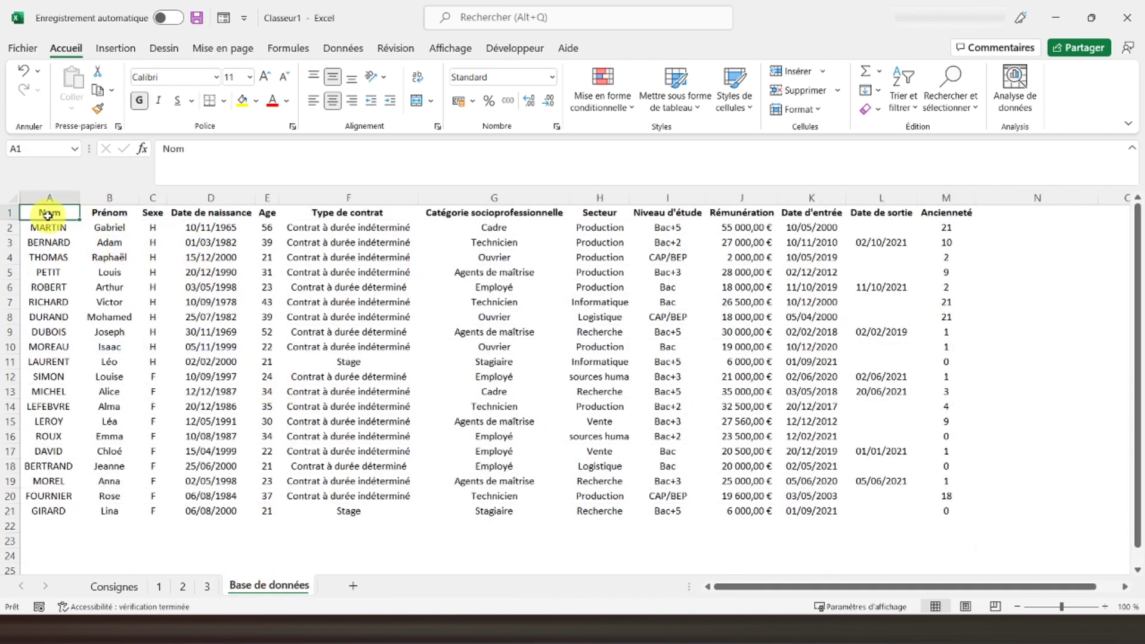